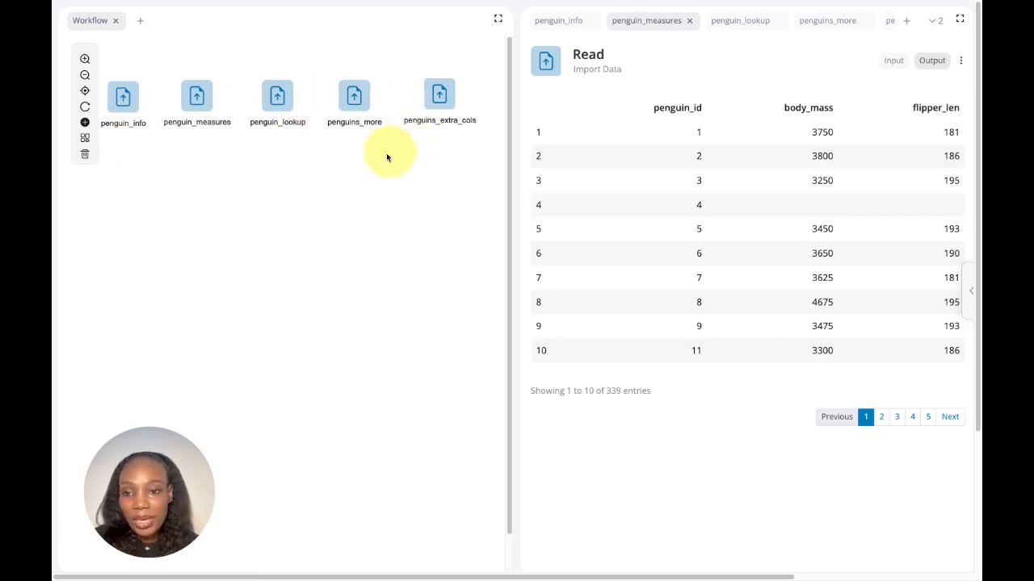
Step: Examine the columns of the penguin_info, penguin_measures, penguin_lookup, penguins_more and penguins_extra_cols datasets
{"action": "left_click", "coordinate": [133, 106]}
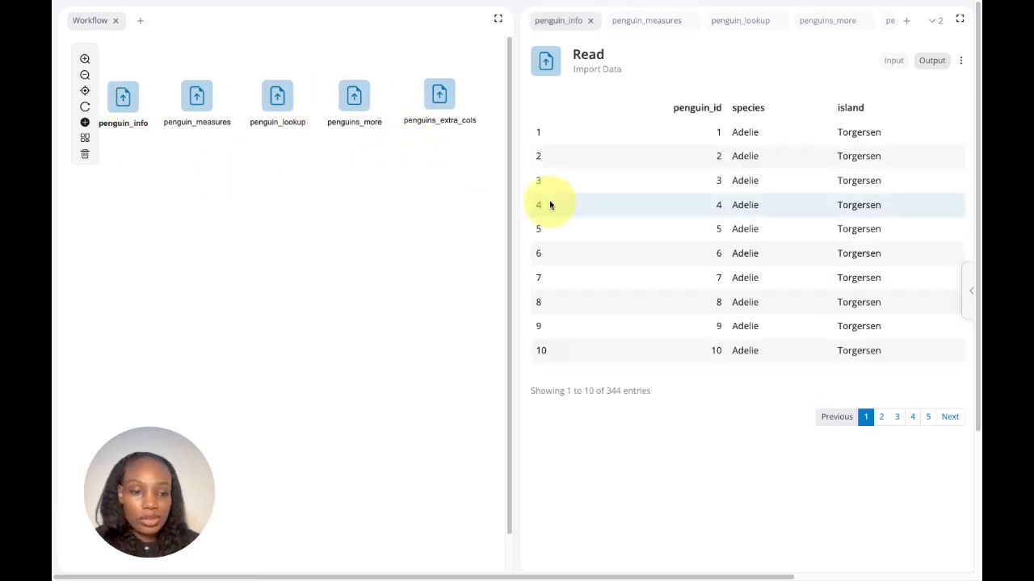
{"action": "double_click", "coordinate": [676, 109]}
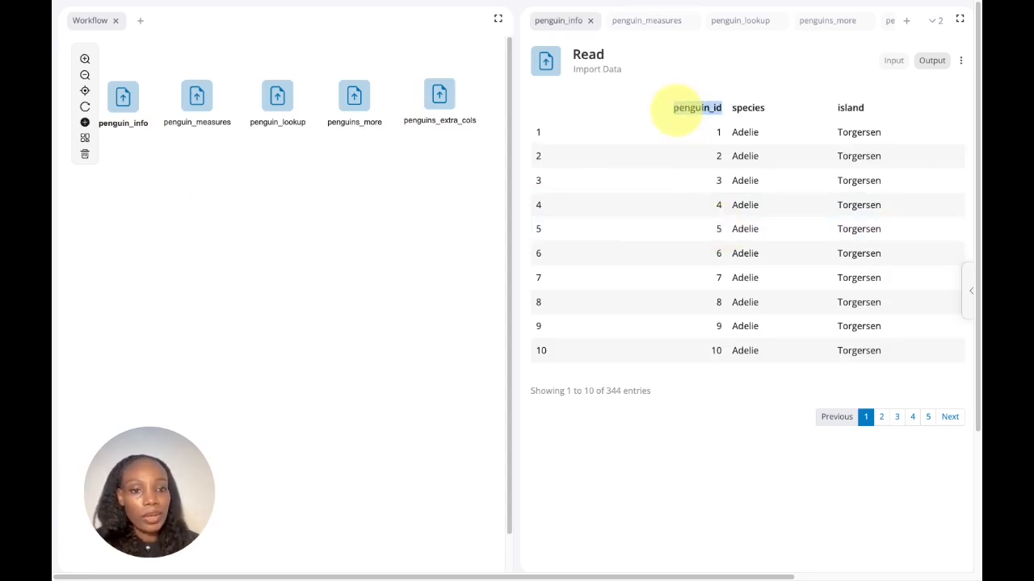
{"action": "left_click", "coordinate": [201, 96]}
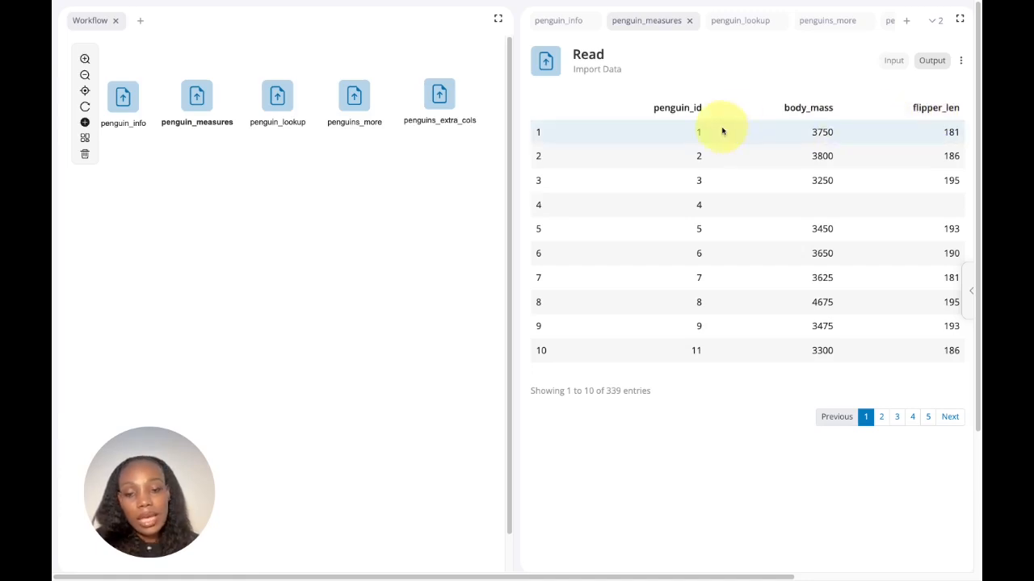
{"action": "left_click", "coordinate": [279, 98]}
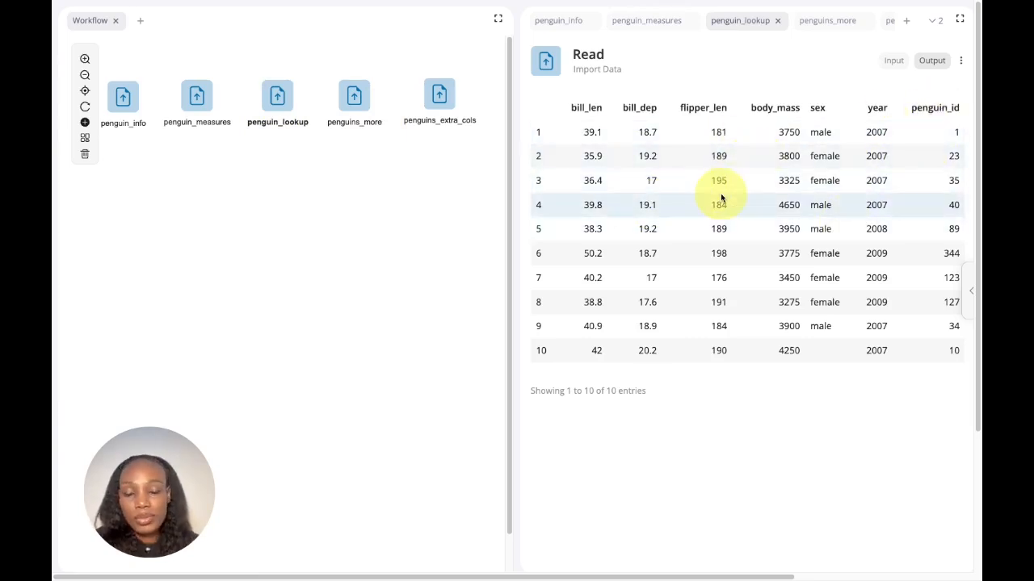
{"action": "left_click", "coordinate": [352, 98]}
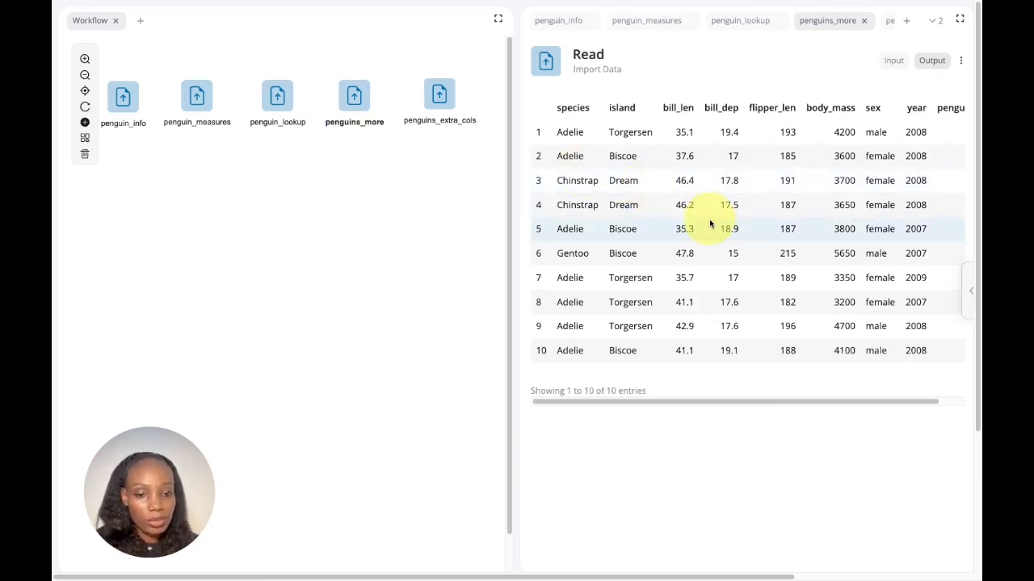
{"action": "left_click", "coordinate": [441, 95]}
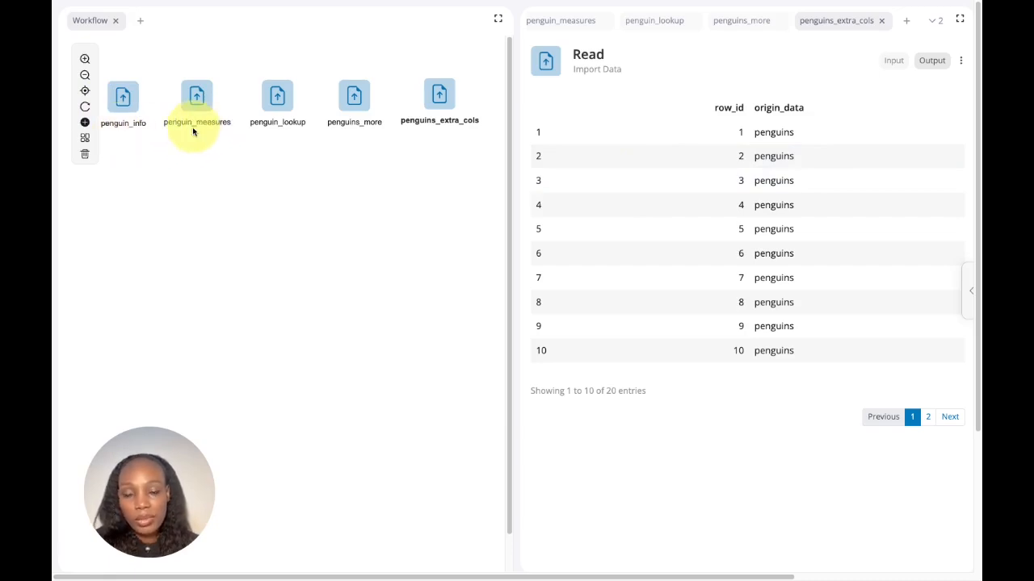
Step: Append a Lookup & Merge block to penguin_info and link penguin_measures to it as the second input
{"action": "right_click", "coordinate": [128, 99]}
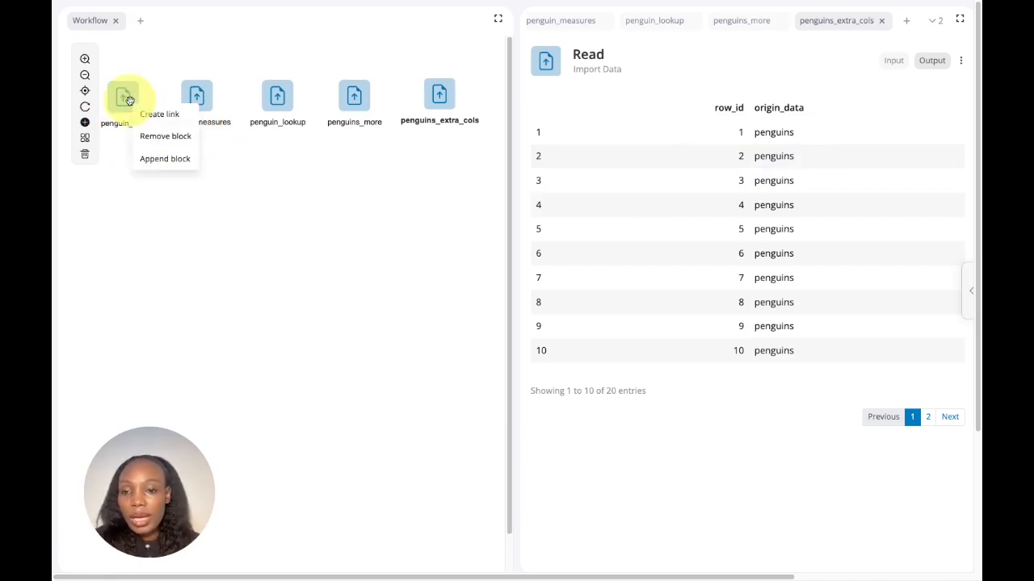
{"action": "left_click", "coordinate": [153, 162]}
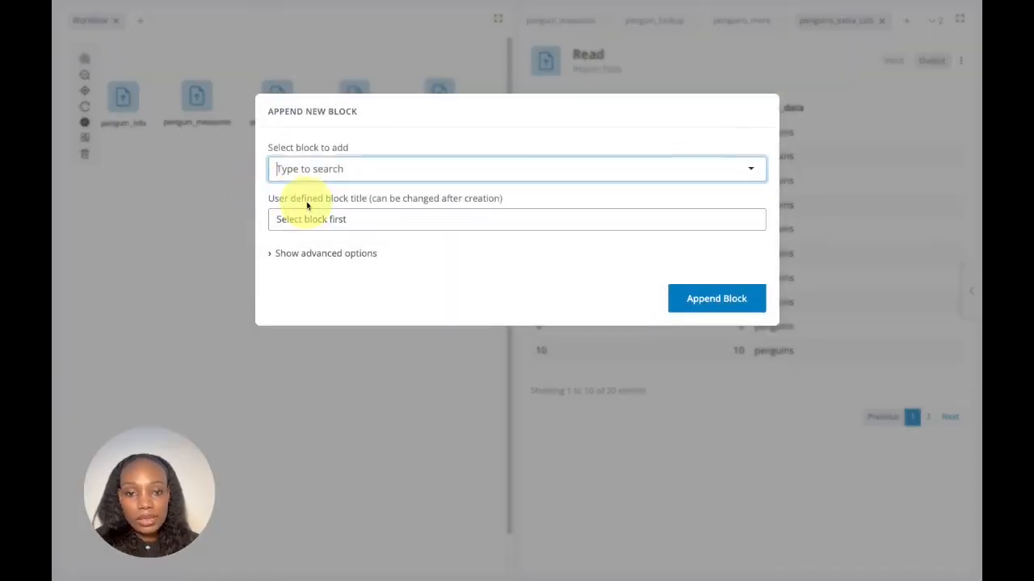
{"action": "type", "text": "merg"}
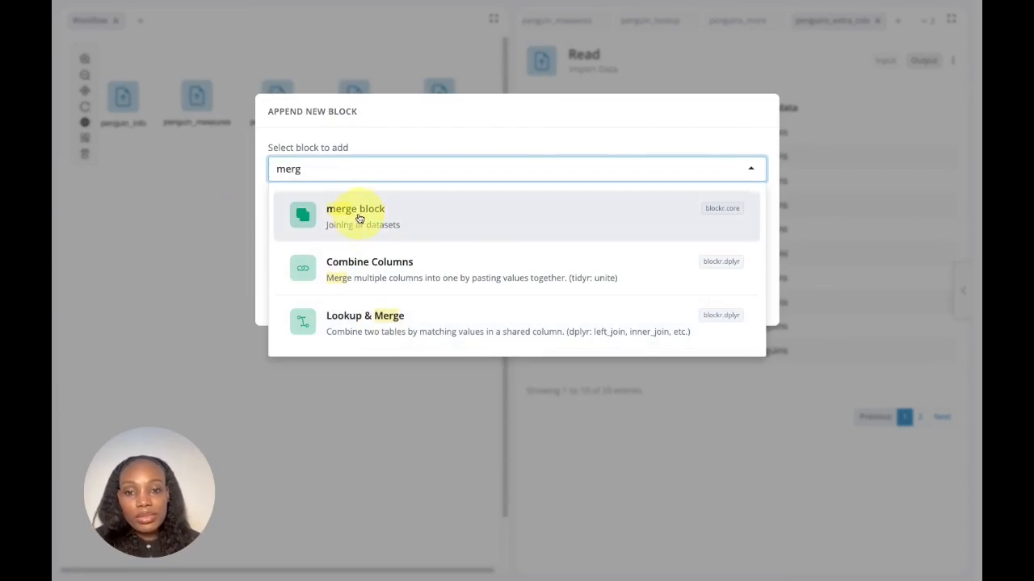
{"action": "left_click", "coordinate": [433, 332]}
{"action": "left_click", "coordinate": [724, 305]}
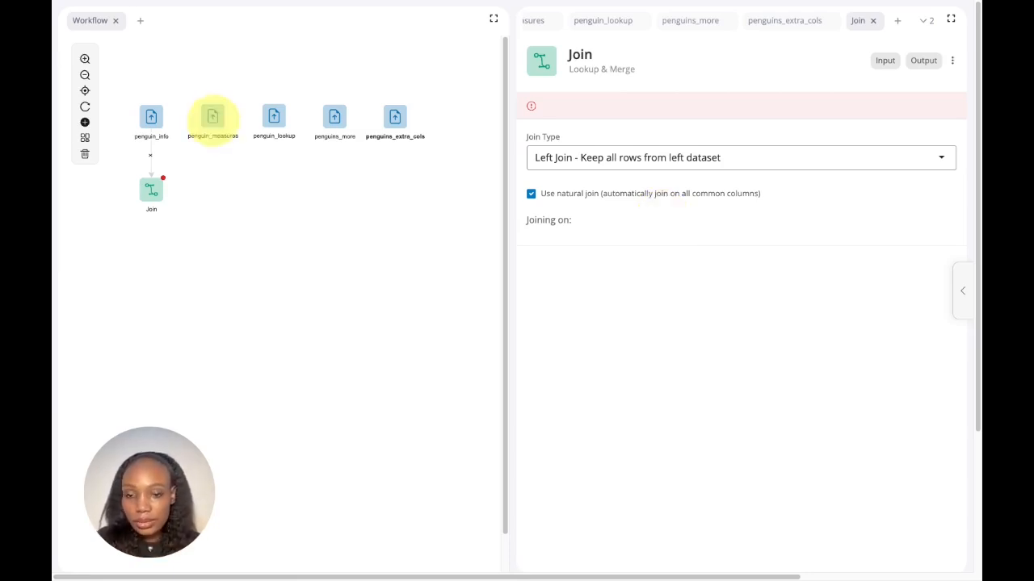
{"action": "left_click_drag", "start_coordinate": [213, 121], "coordinate": [154, 190]}
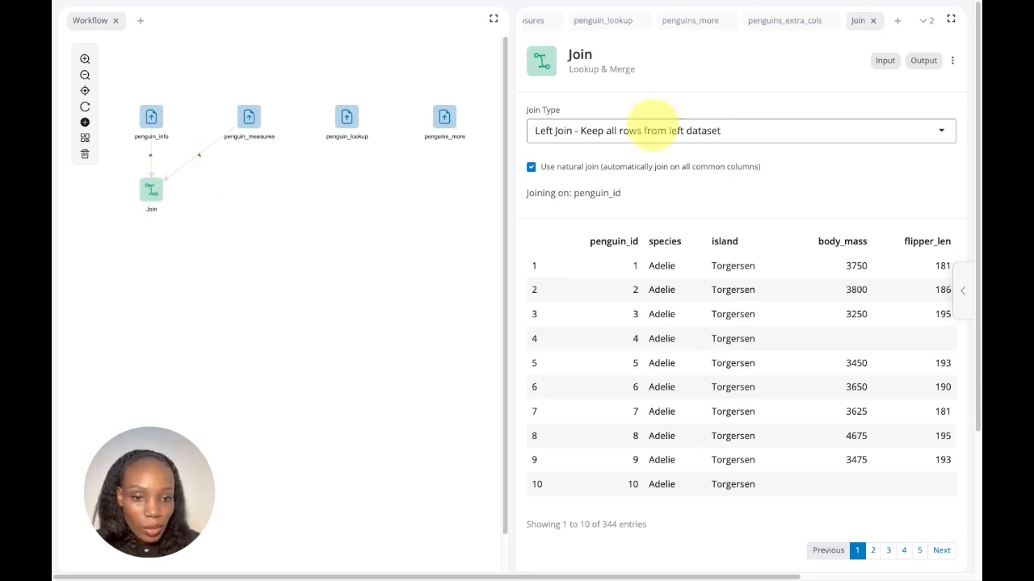
Step: Check the penguin_info data, and set the Join block's join type to Inner Join
{"action": "left_click", "coordinate": [653, 129]}
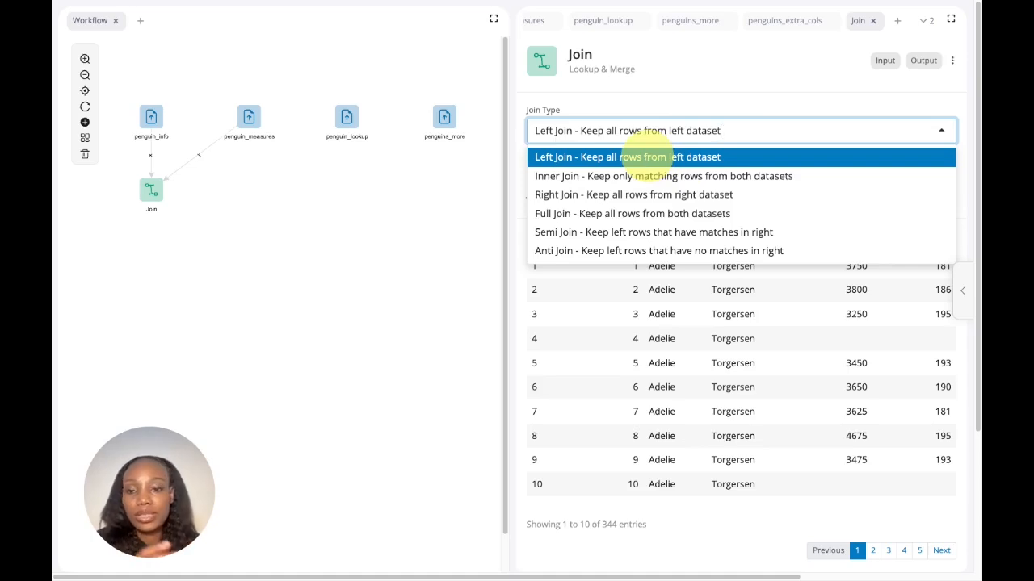
{"action": "left_click", "coordinate": [151, 118]}
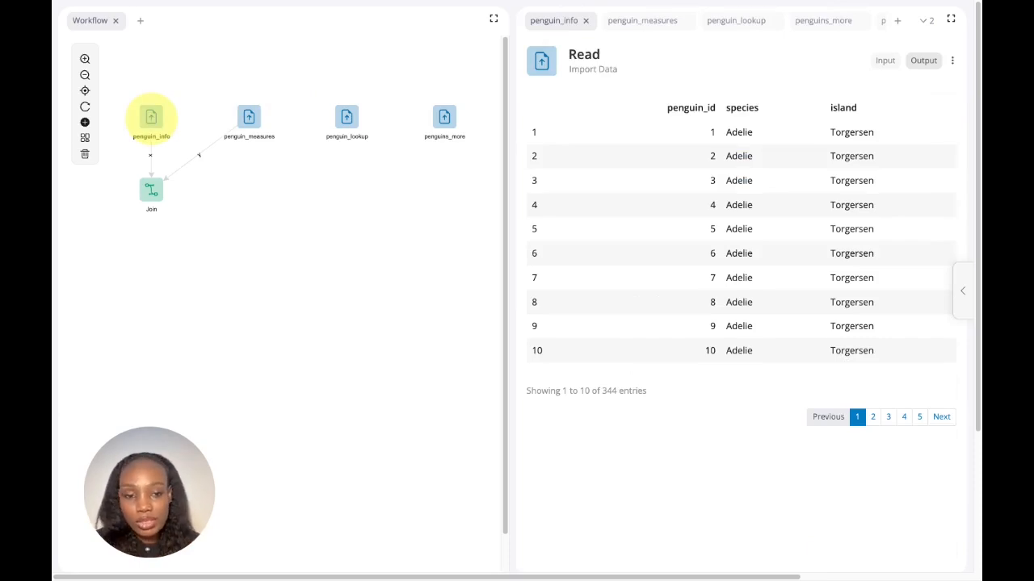
{"action": "left_click", "coordinate": [151, 189]}
{"action": "left_click", "coordinate": [648, 135]}
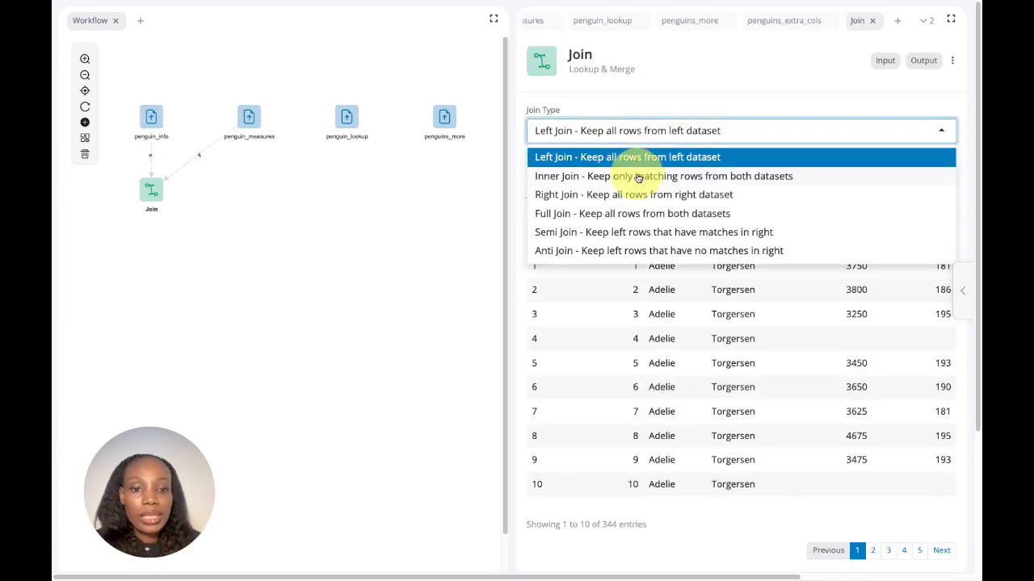
{"action": "left_click", "coordinate": [637, 177]}
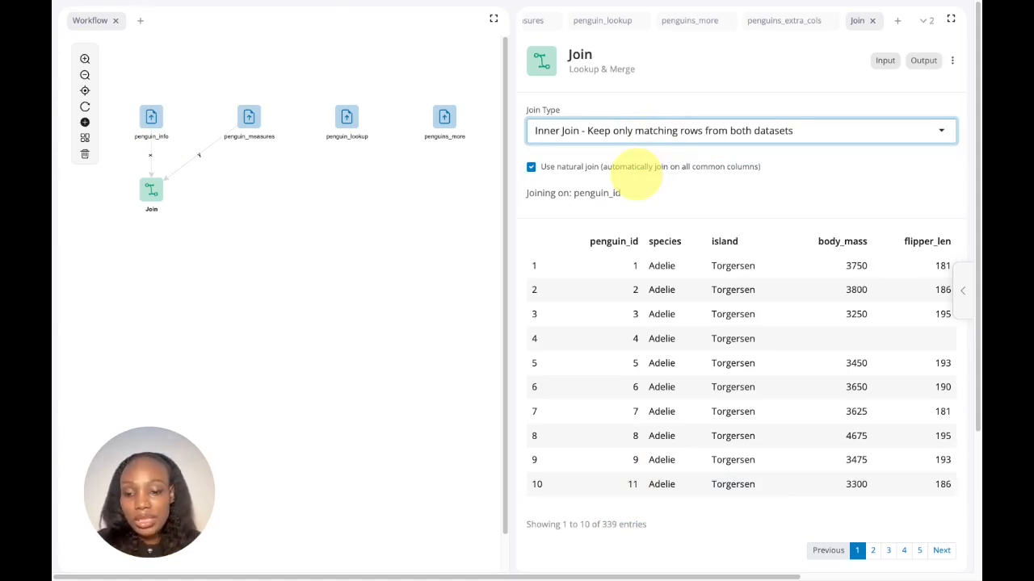
Step: Try Right Join and Full Join as the Join block's join type
{"action": "left_click", "coordinate": [646, 131]}
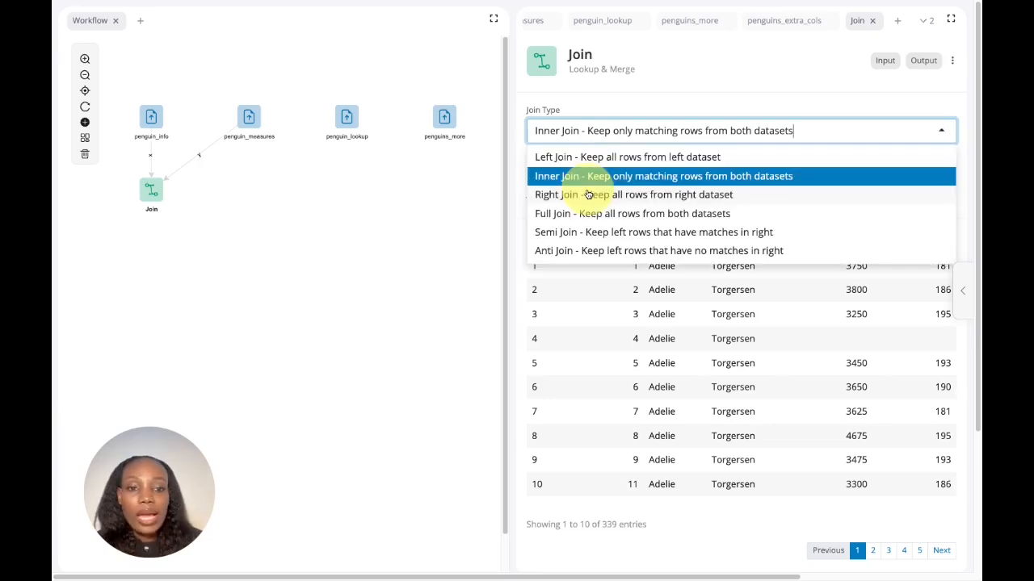
{"action": "left_click", "coordinate": [587, 194]}
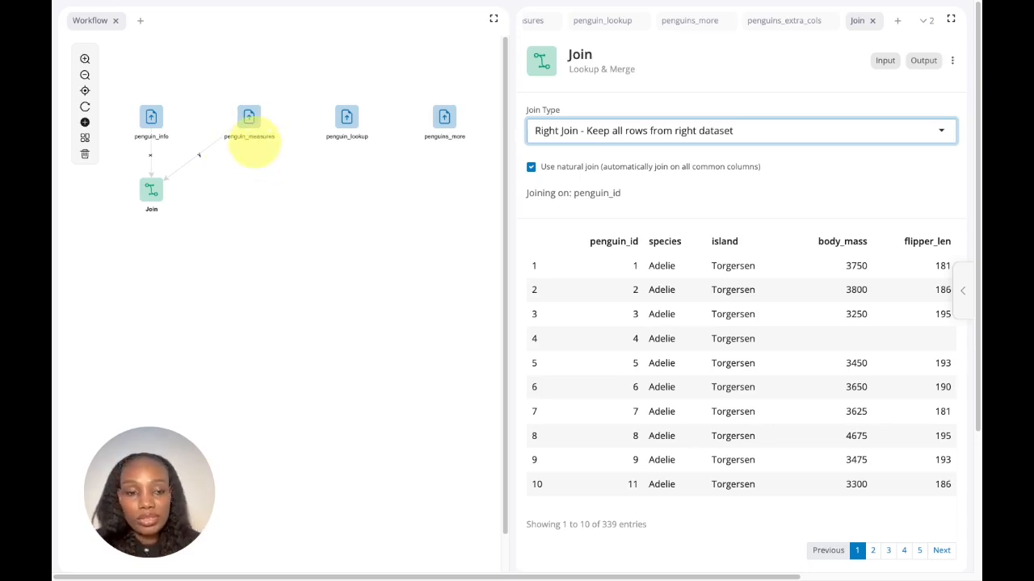
{"action": "key", "text": "Down"}
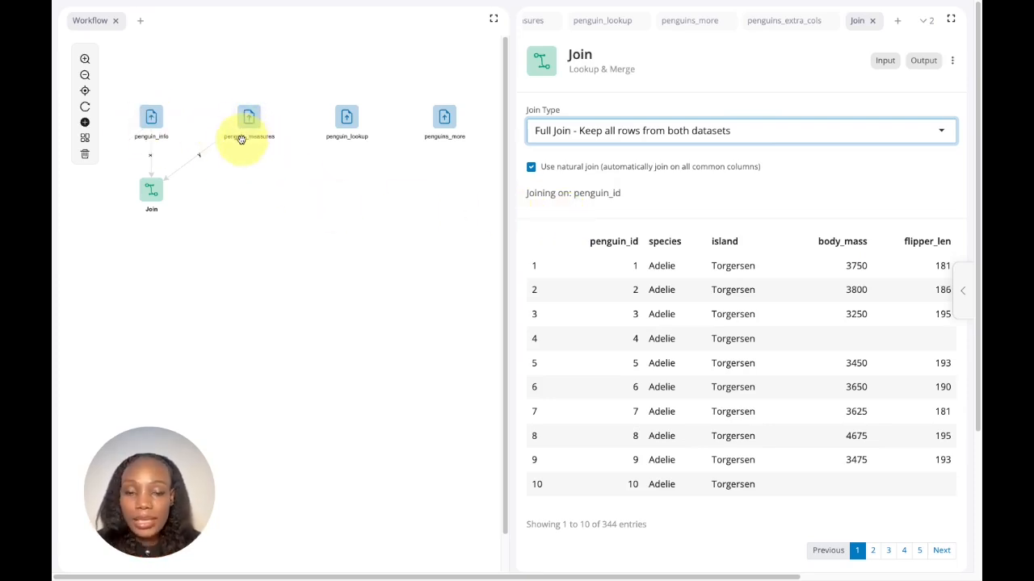
Step: Set the join type to Semi Join and compare it with the penguin_info and penguin_measures tables
{"action": "left_click", "coordinate": [614, 130]}
{"action": "left_click", "coordinate": [605, 231]}
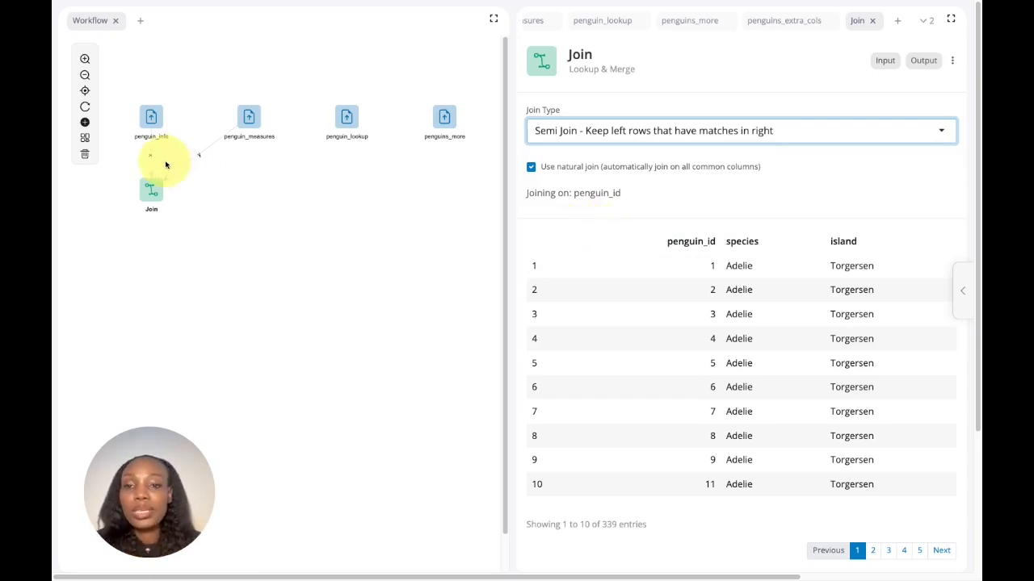
{"action": "left_click", "coordinate": [149, 122]}
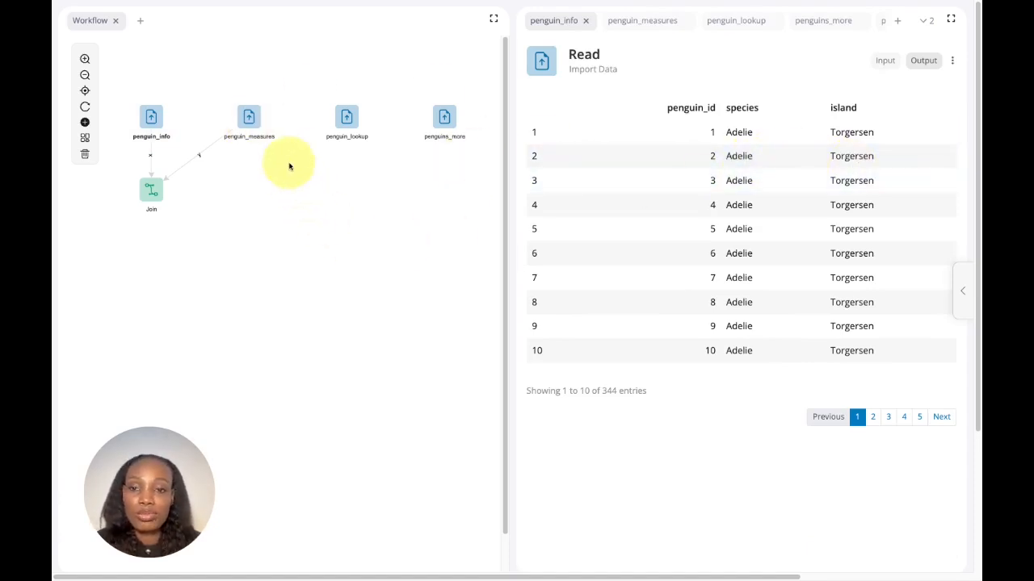
{"action": "left_click", "coordinate": [253, 124]}
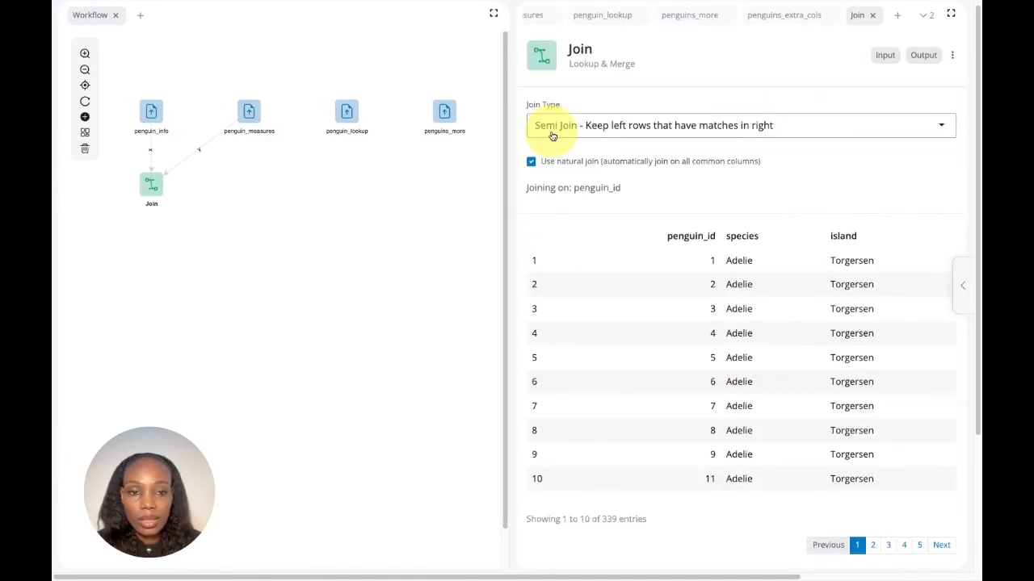
Step: Set the Join block's join type to Anti Join and review the two source tables against its output
{"action": "left_click", "coordinate": [552, 134]}
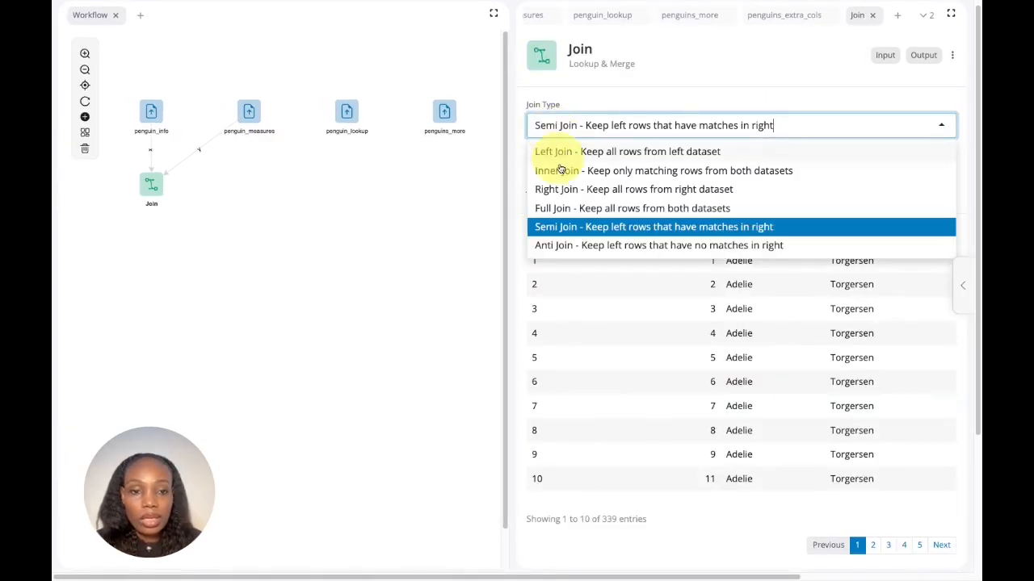
{"action": "left_click", "coordinate": [574, 242]}
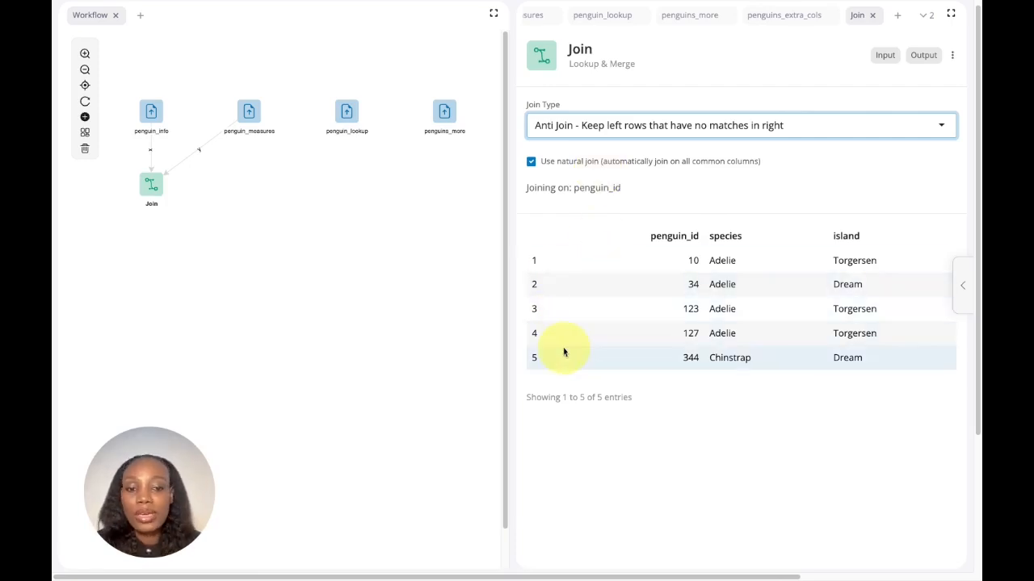
{"action": "left_click", "coordinate": [153, 109]}
{"action": "left_click", "coordinate": [260, 111]}
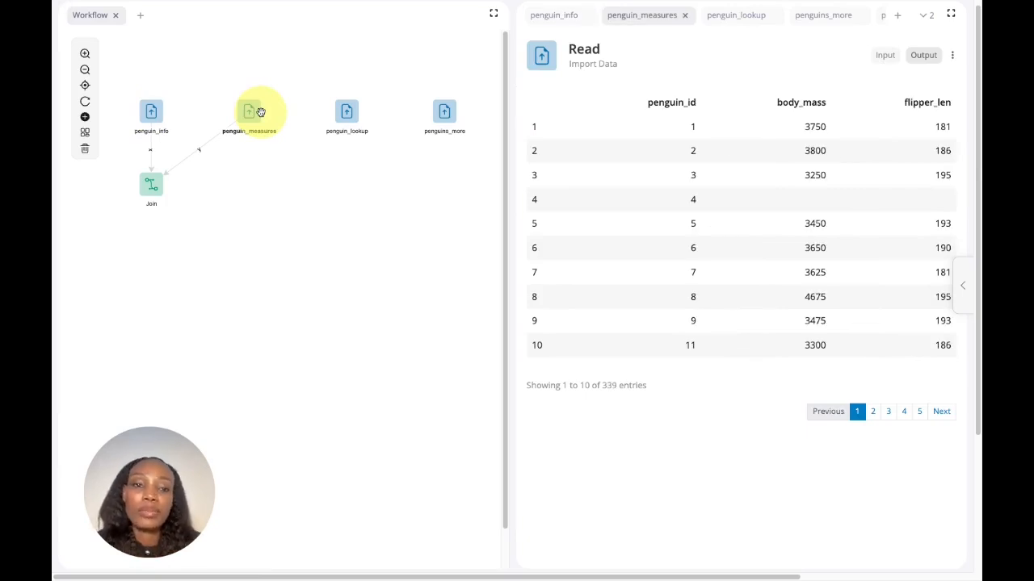
{"action": "left_click", "coordinate": [156, 185]}
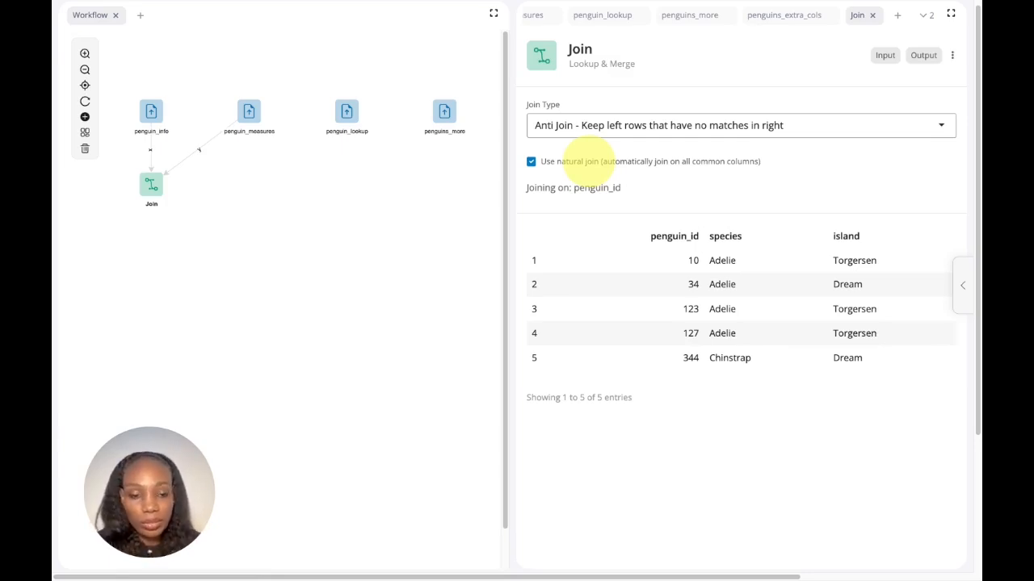
Step: Look for the common key column in penguin_info and penguin_measures, and return to the Join block
{"action": "left_click", "coordinate": [153, 121]}
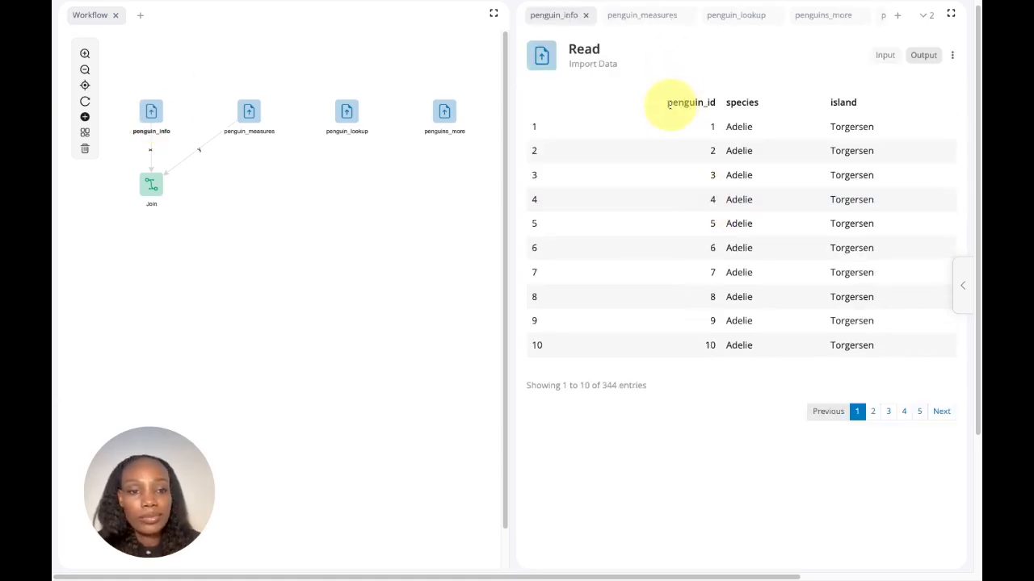
{"action": "left_click", "coordinate": [255, 119]}
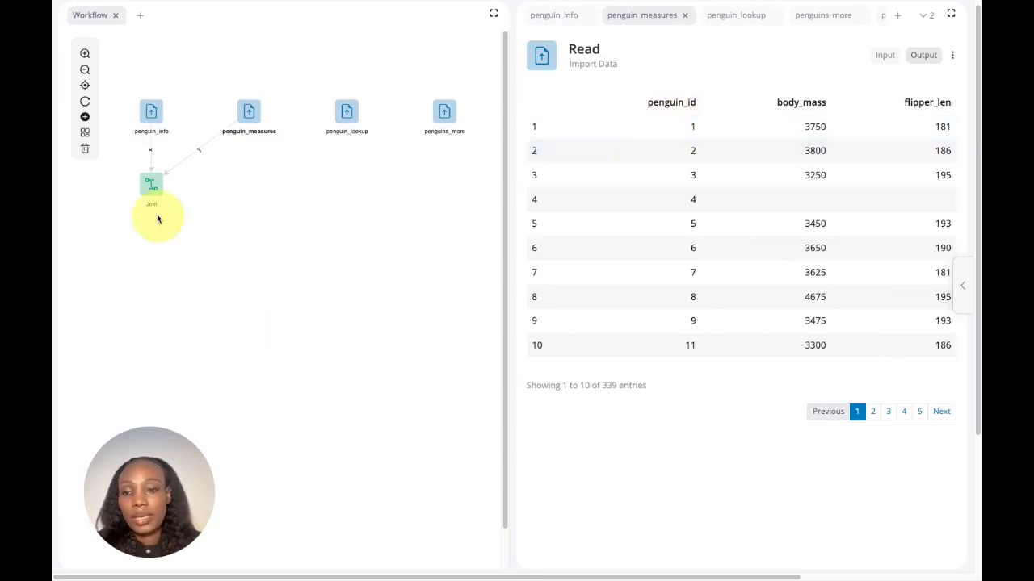
{"action": "left_click", "coordinate": [150, 191]}
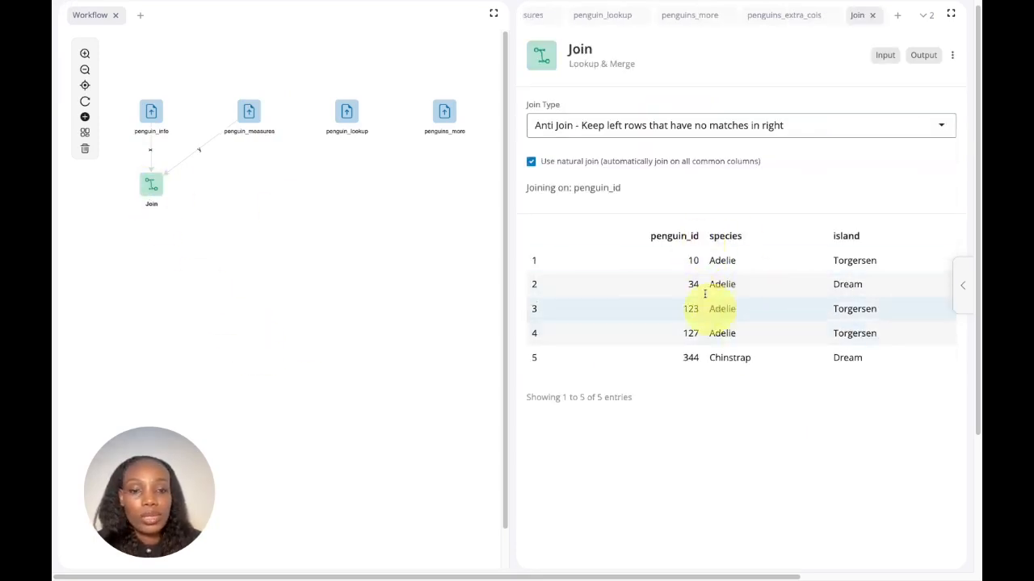
Step: Disable the natural join and map penguin_id in the left dataset to penguin_id in the right dataset
{"action": "left_click", "coordinate": [533, 166]}
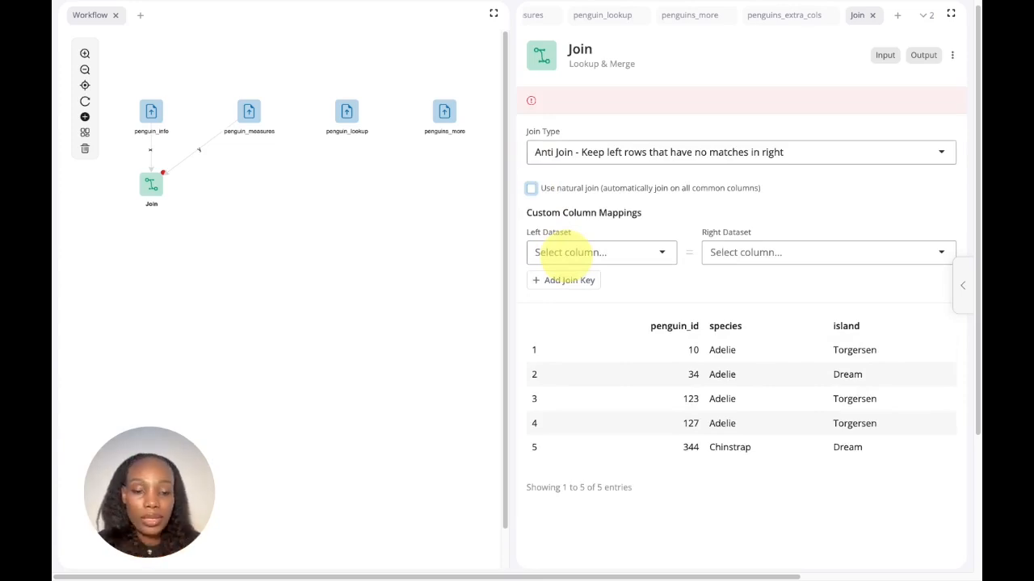
{"action": "left_click", "coordinate": [577, 250]}
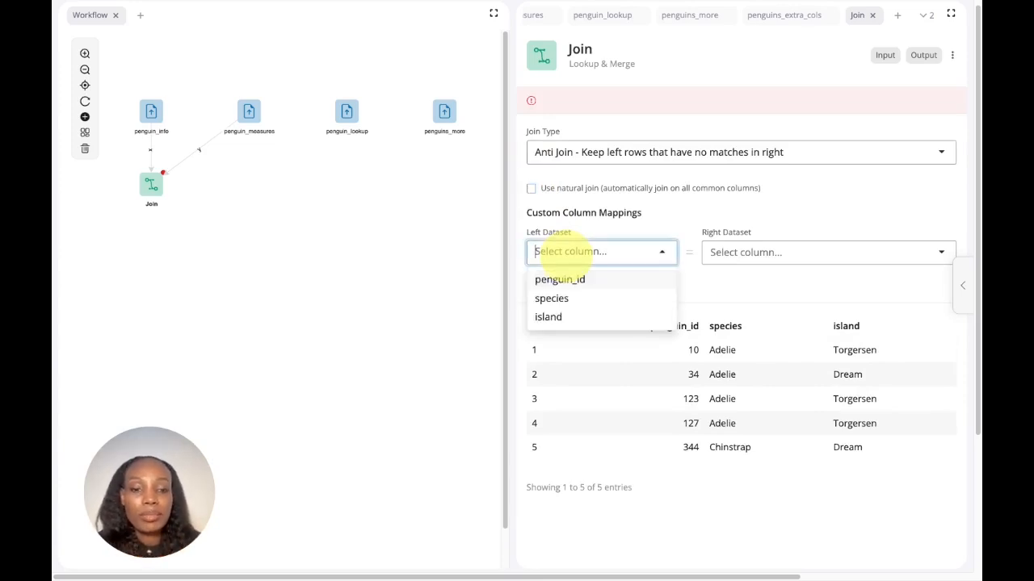
{"action": "left_click", "coordinate": [571, 281]}
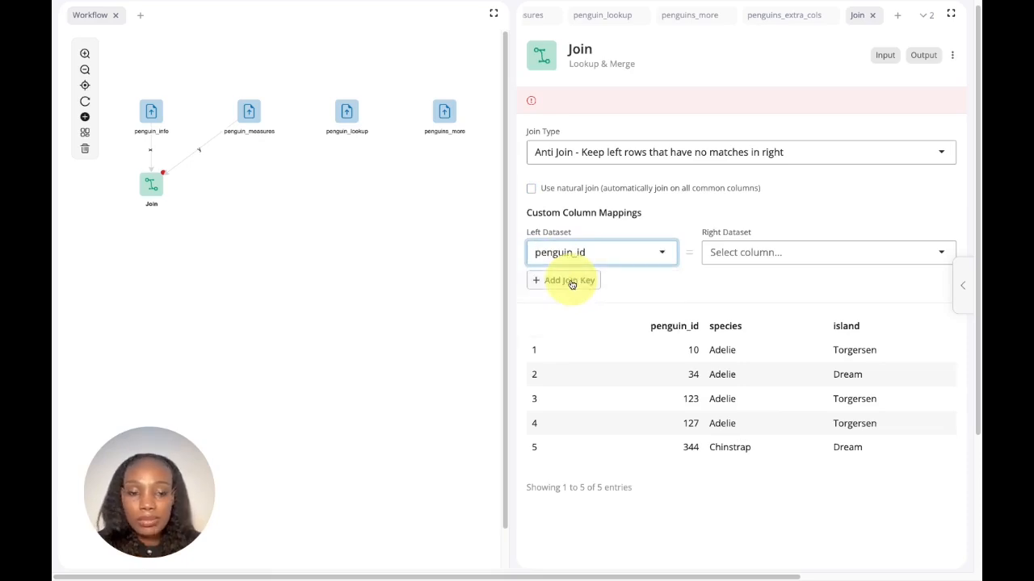
{"action": "left_click", "coordinate": [741, 257]}
{"action": "left_click", "coordinate": [745, 281]}
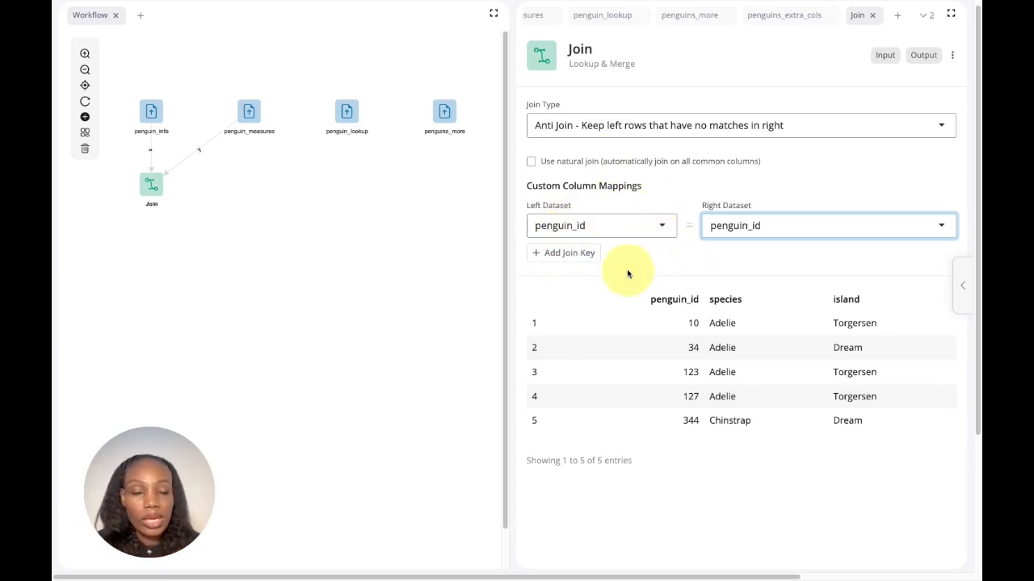
Step: Append a merge block from blockr.core to the Join block, and review the join types available in Join
{"action": "right_click", "coordinate": [154, 185]}
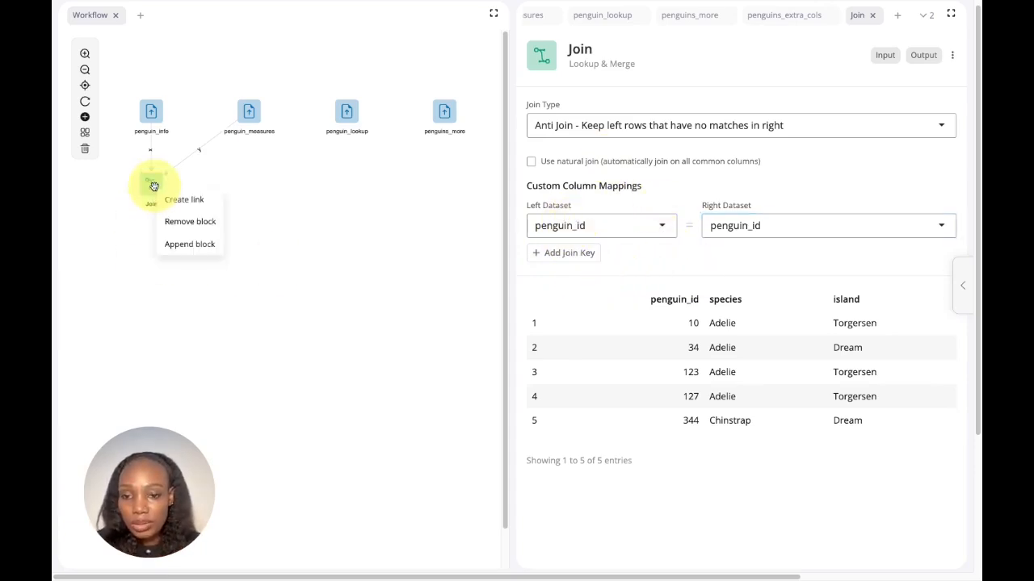
{"action": "left_click", "coordinate": [183, 244]}
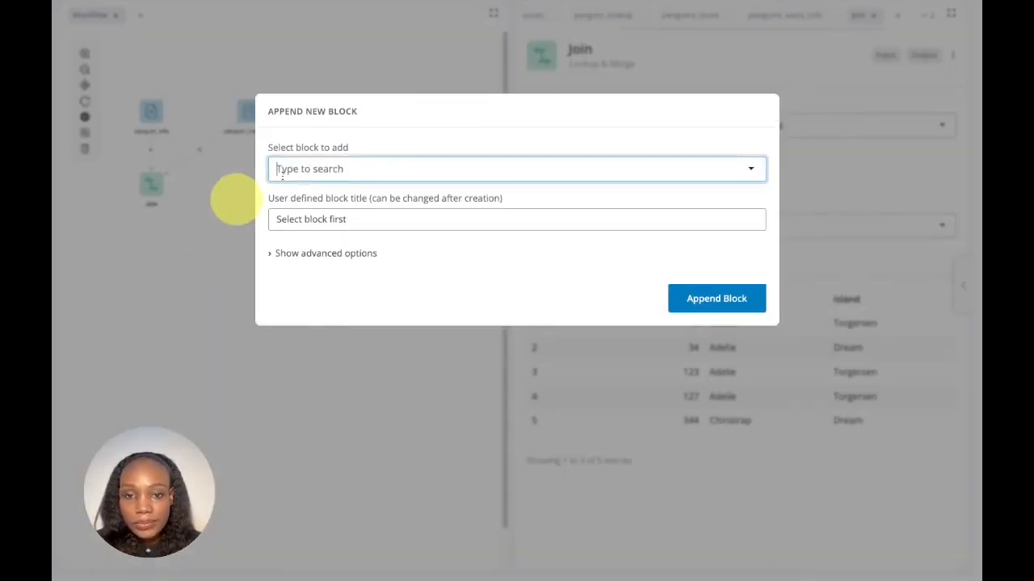
{"action": "type", "text": "merge"}
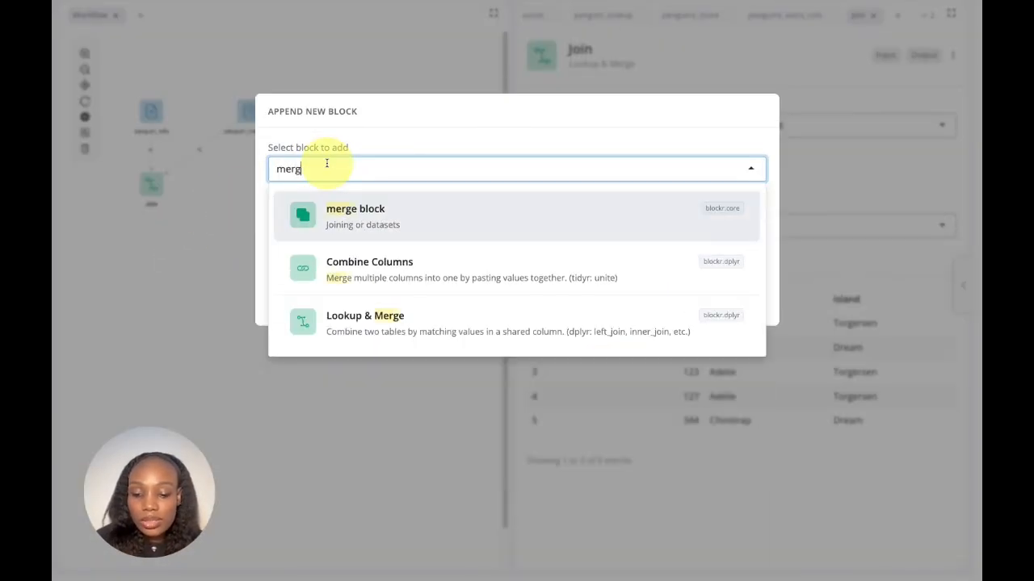
{"action": "left_click", "coordinate": [390, 212]}
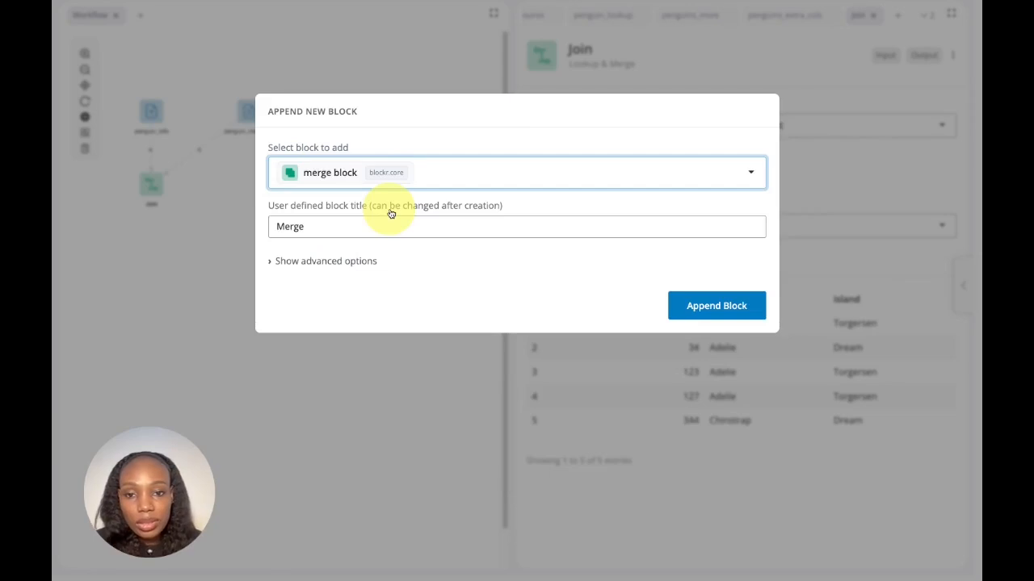
{"action": "left_click", "coordinate": [741, 308]}
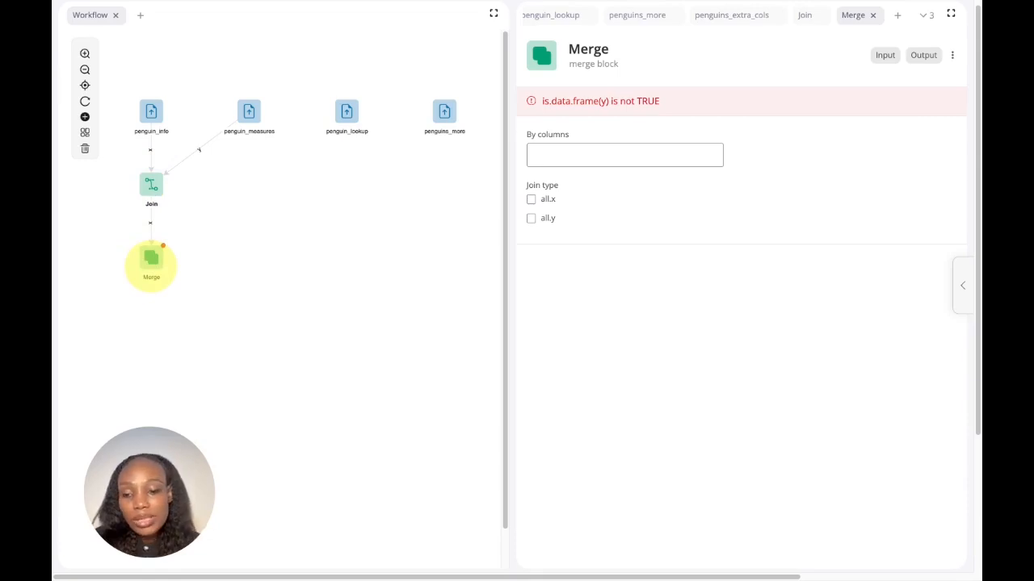
{"action": "left_click", "coordinate": [153, 194]}
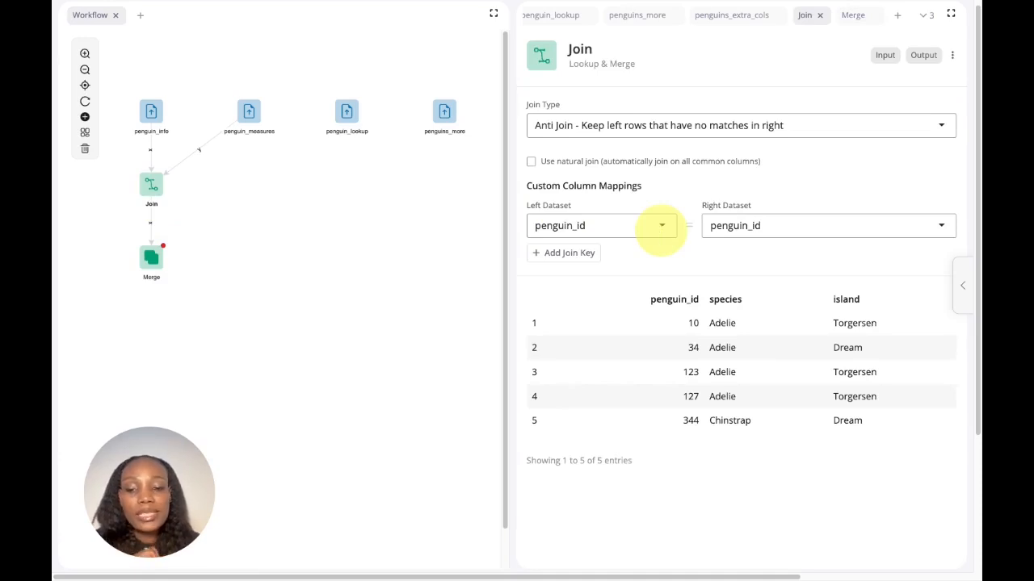
{"action": "left_click", "coordinate": [681, 131]}
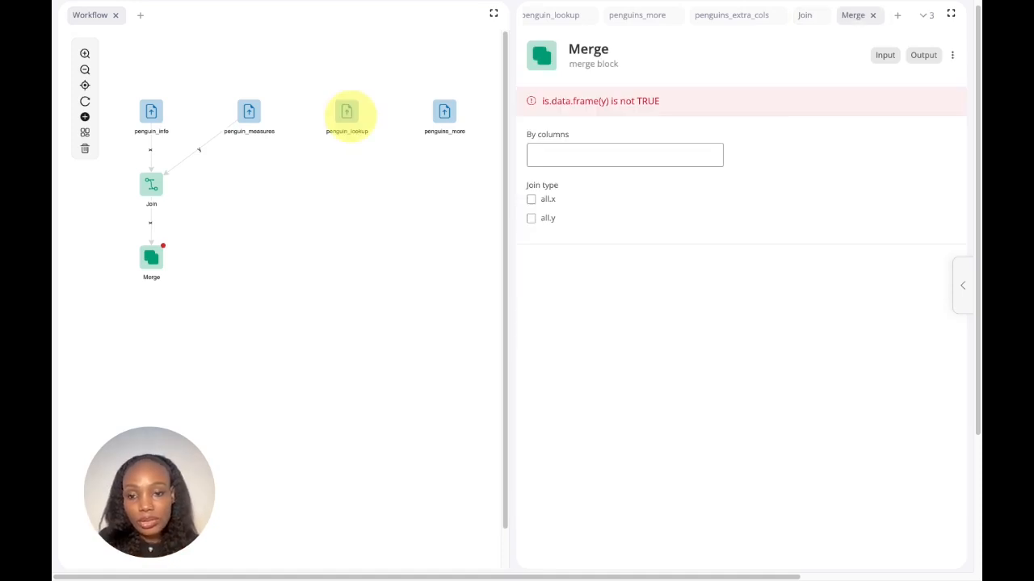
Step: Connect penguin_lookup to the Merge block as its second input and merge by the penguin_id column
{"action": "left_click_drag", "start_coordinate": [347, 113], "coordinate": [158, 258]}
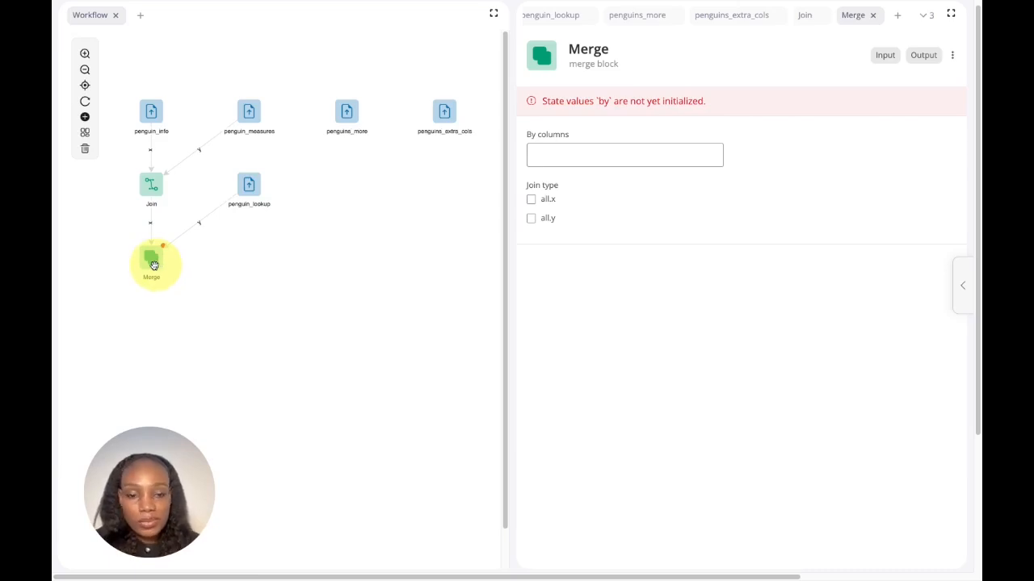
{"action": "left_click", "coordinate": [632, 158]}
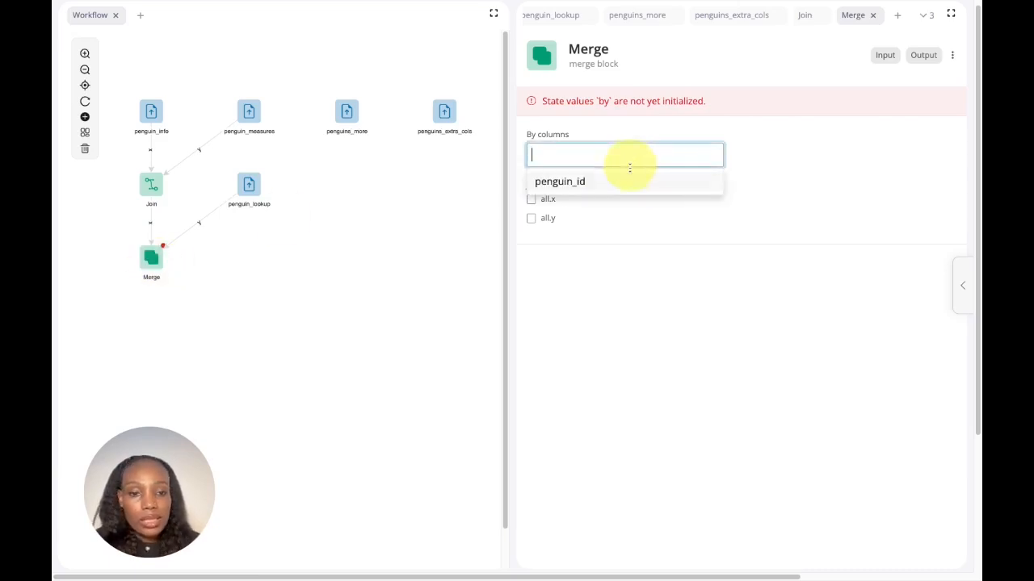
{"action": "left_click", "coordinate": [617, 188]}
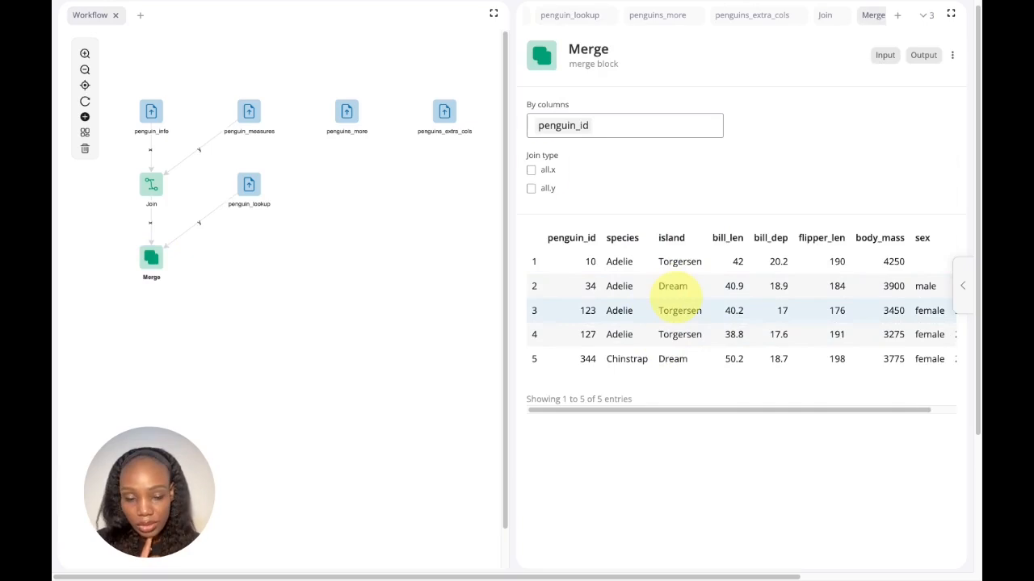
Step: Try the all.x and all.y join options in the Merge block, leaving only all.y enabled
{"action": "left_click", "coordinate": [530, 169]}
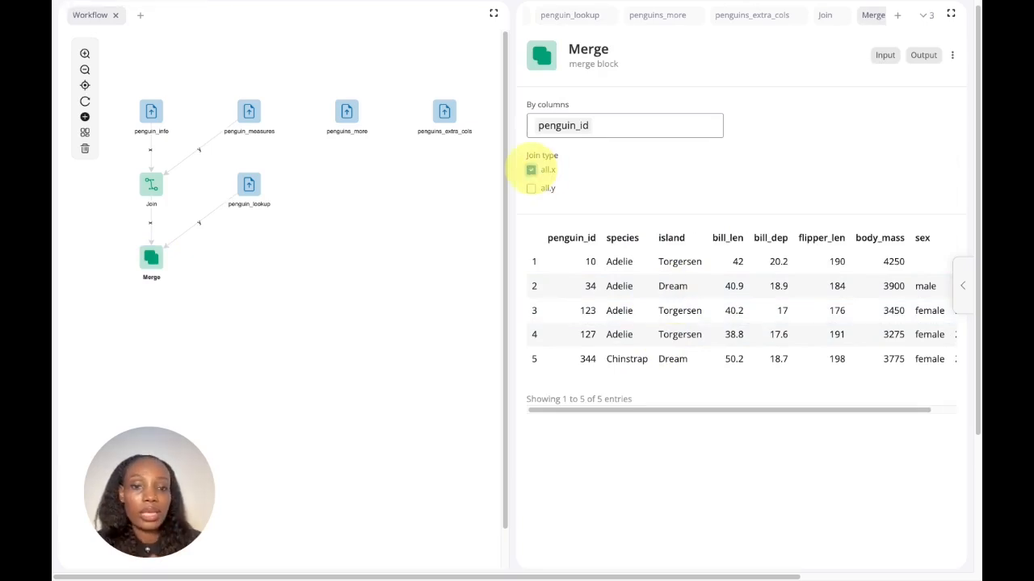
{"action": "left_click", "coordinate": [531, 189]}
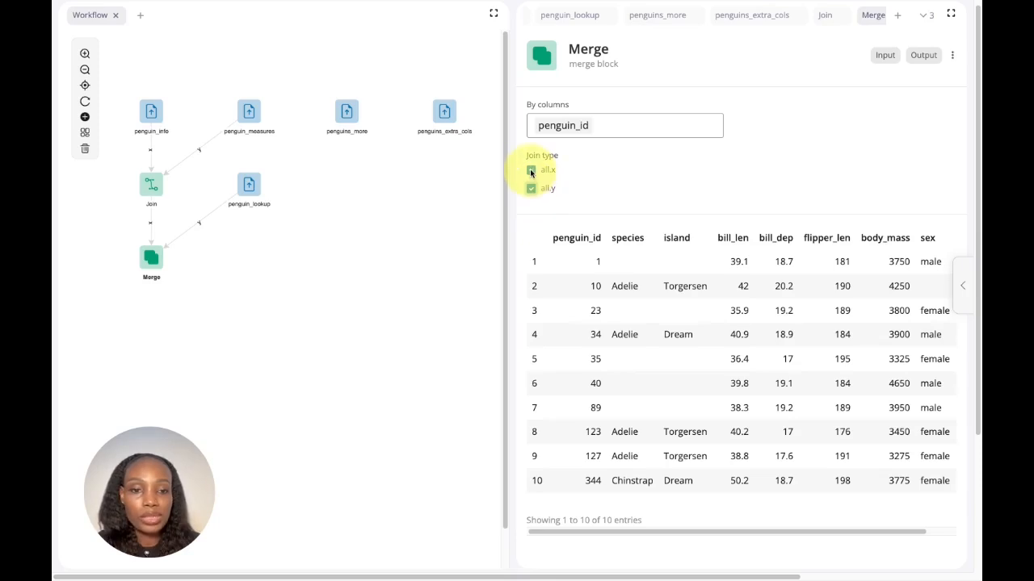
{"action": "left_click", "coordinate": [532, 171]}
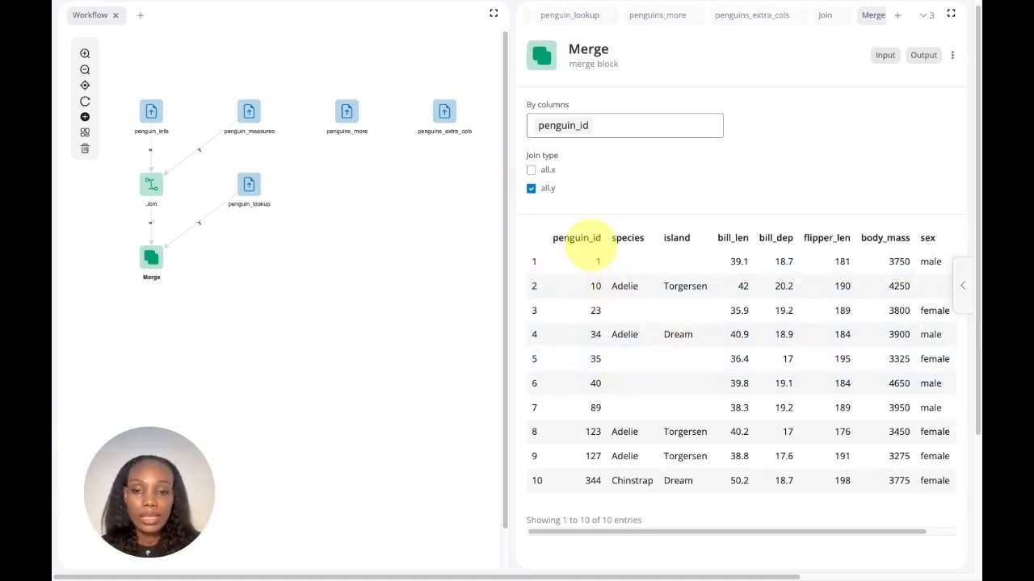
Step: Compare the column names of the Merge output with those of the penguins_more table
{"action": "left_click_drag", "start_coordinate": [554, 238], "coordinate": [934, 243]}
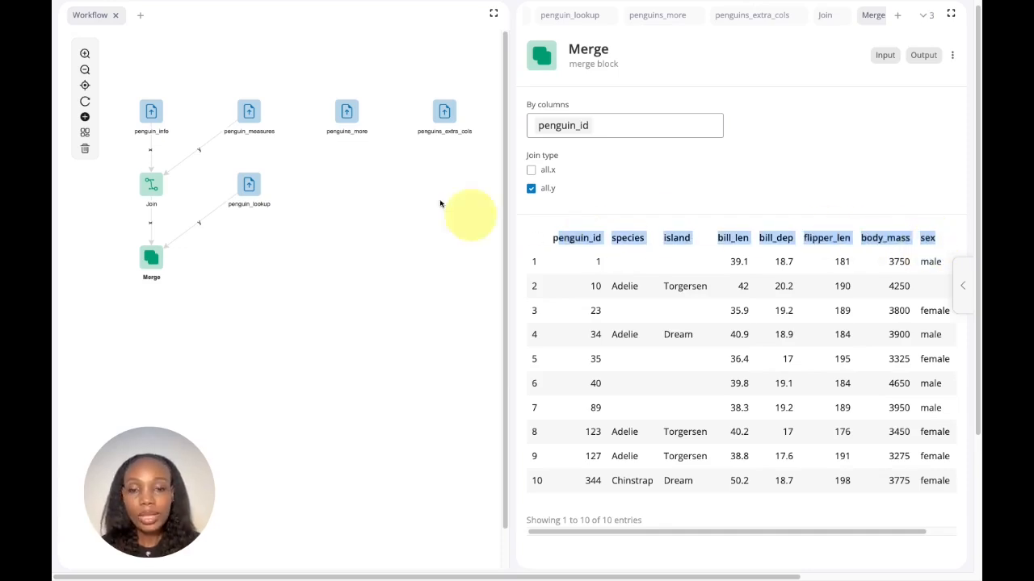
{"action": "left_click", "coordinate": [347, 115]}
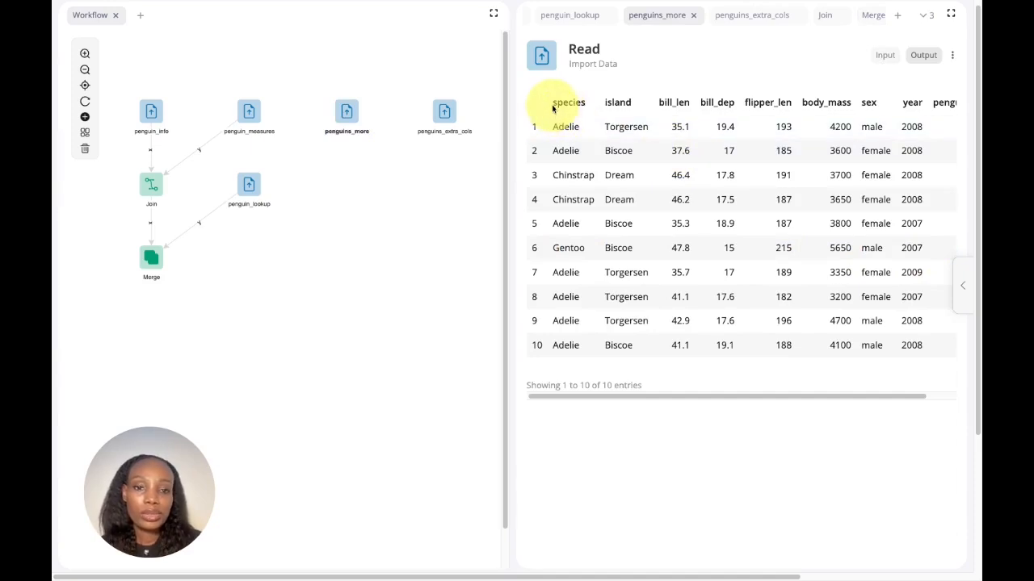
{"action": "left_click_drag", "start_coordinate": [554, 103], "coordinate": [946, 103]}
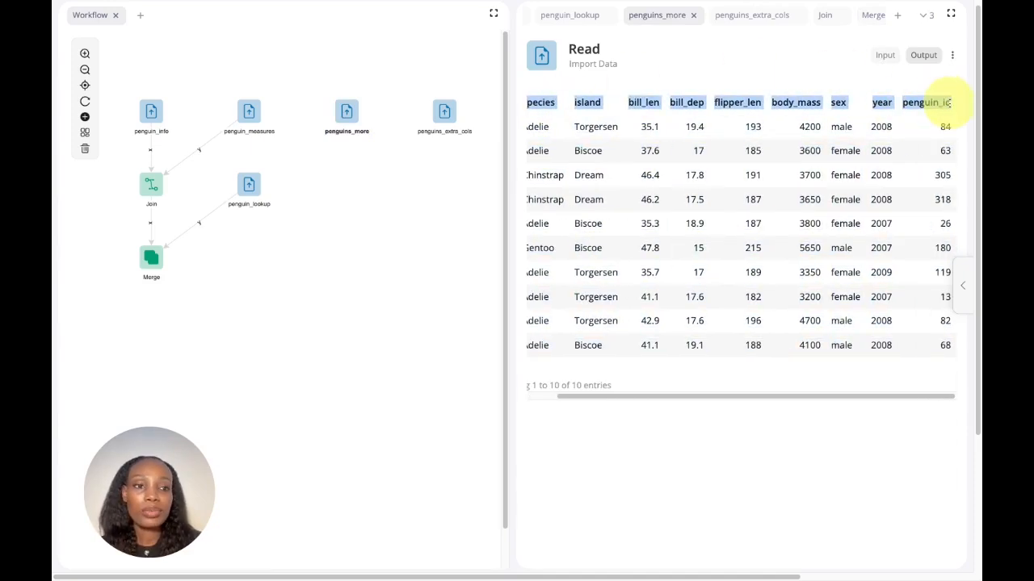
{"action": "left_click", "coordinate": [151, 258]}
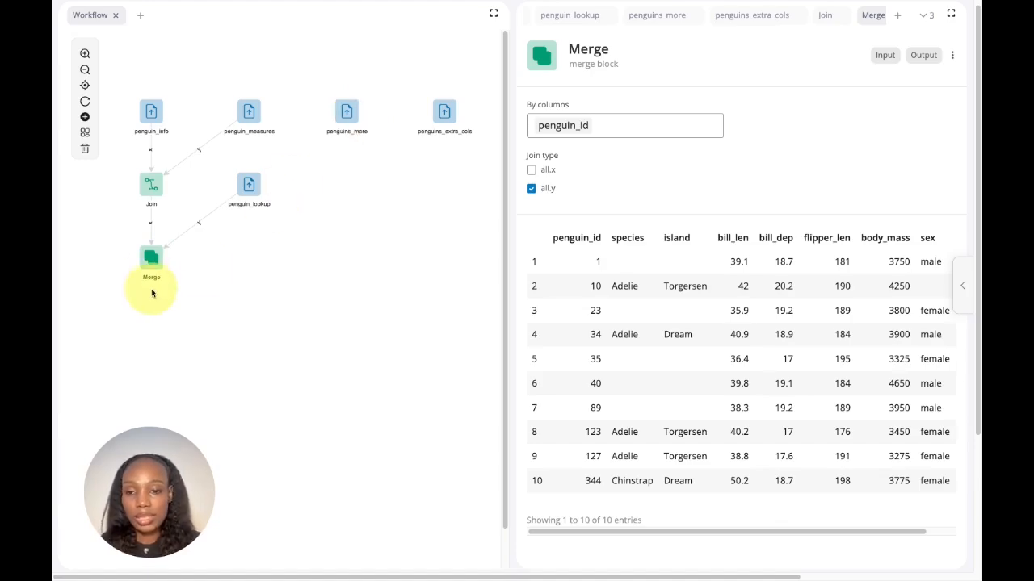
Step: Append a Stack Tables block to the Merge block
{"action": "right_click", "coordinate": [151, 259]}
{"action": "left_click", "coordinate": [194, 322]}
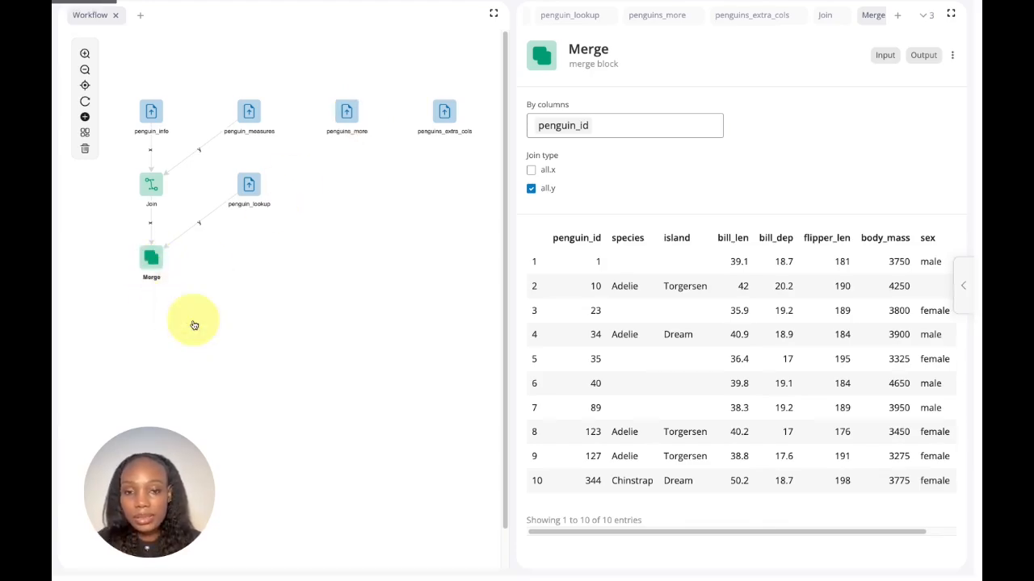
{"action": "left_click", "coordinate": [323, 168]}
{"action": "type", "text": "stac"}
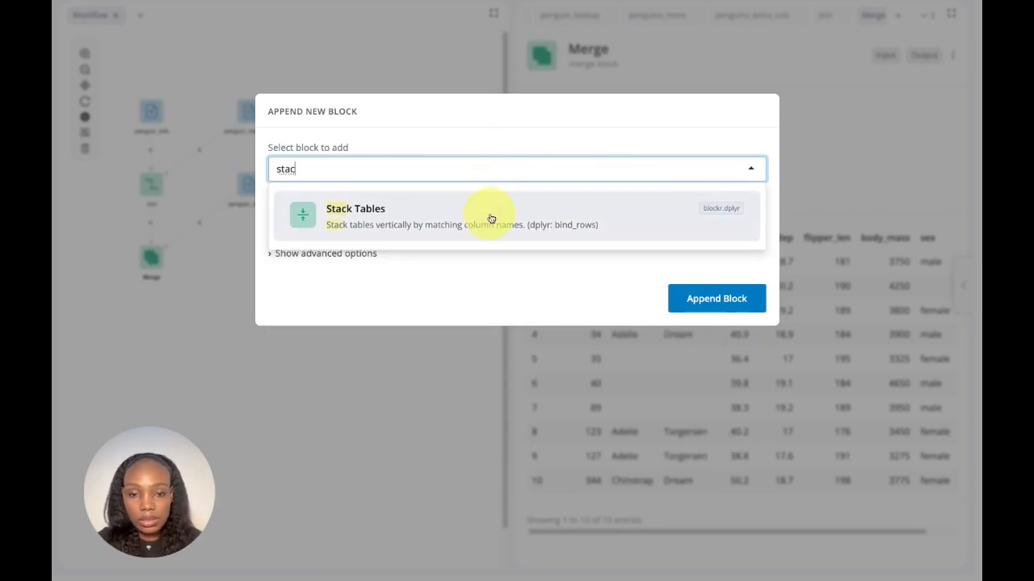
{"action": "left_click", "coordinate": [490, 219]}
{"action": "left_click", "coordinate": [682, 302]}
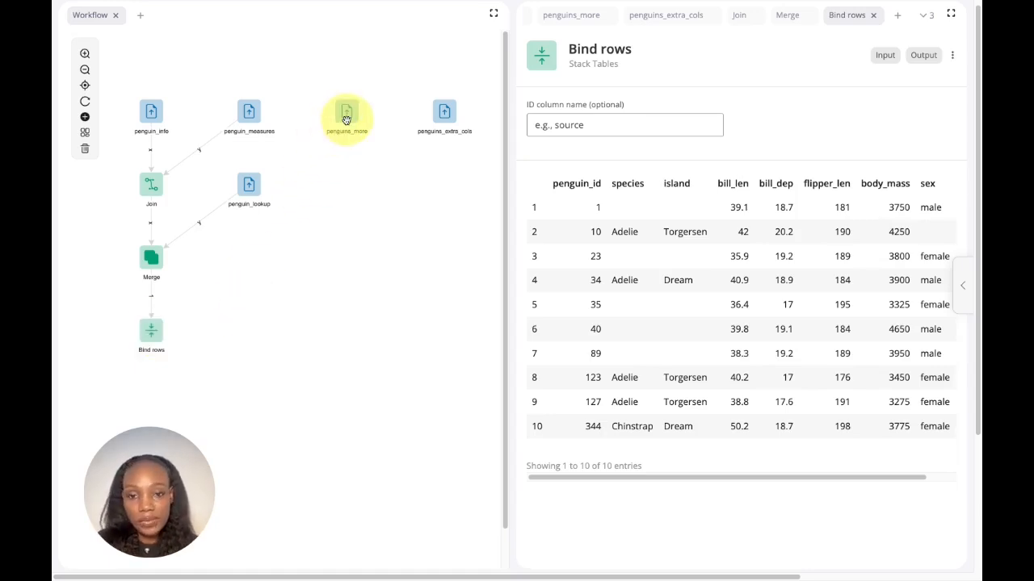
Step: Connect penguins_more to the Bind rows block and check both pages of the stacked table
{"action": "left_click_drag", "start_coordinate": [346, 119], "coordinate": [155, 334]}
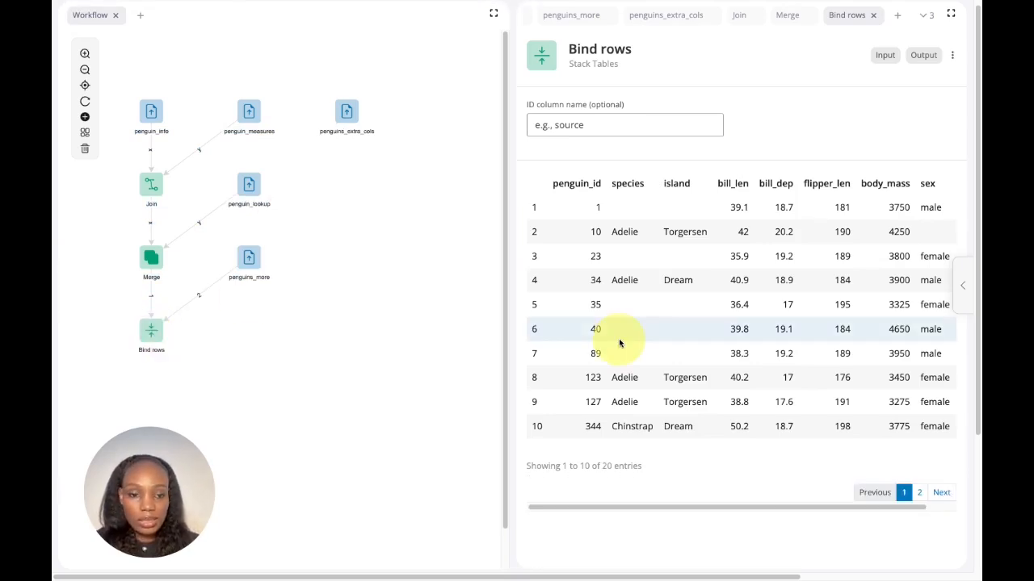
{"action": "scroll", "coordinate": [634, 277], "scroll_direction": "down", "scroll_amount": 1}
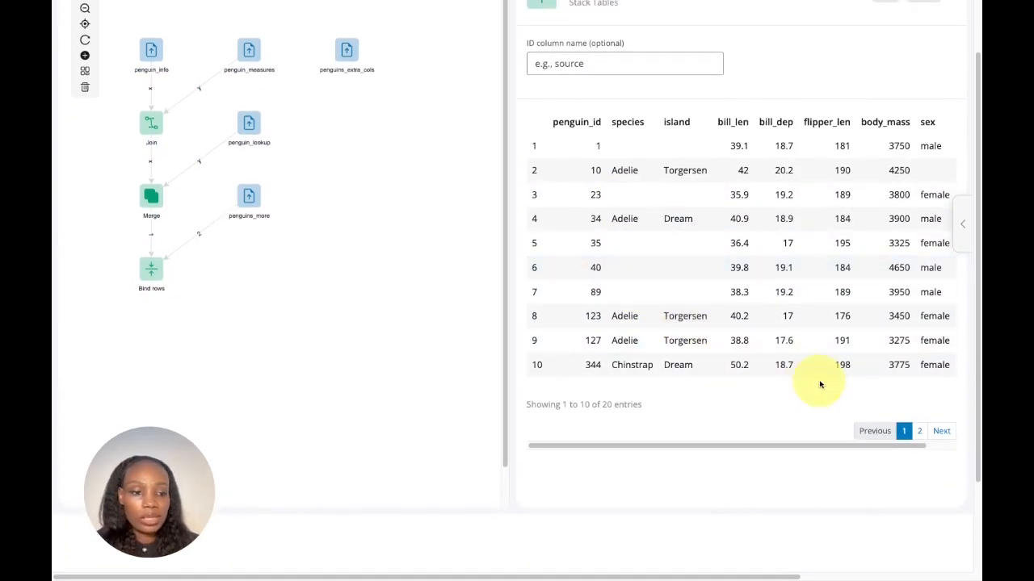
{"action": "left_click", "coordinate": [918, 432]}
{"action": "left_click", "coordinate": [904, 431]}
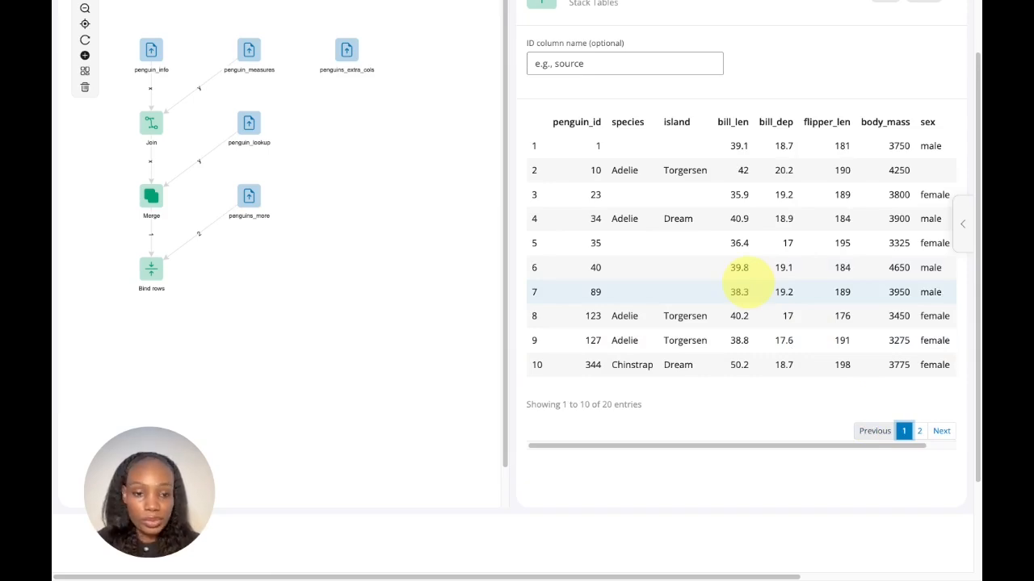
Step: Set the Bind rows ID column name to source and check the new column on the table's second page
{"action": "scroll", "coordinate": [607, 130], "scroll_direction": "up", "scroll_amount": 2}
{"action": "left_click", "coordinate": [606, 130]}
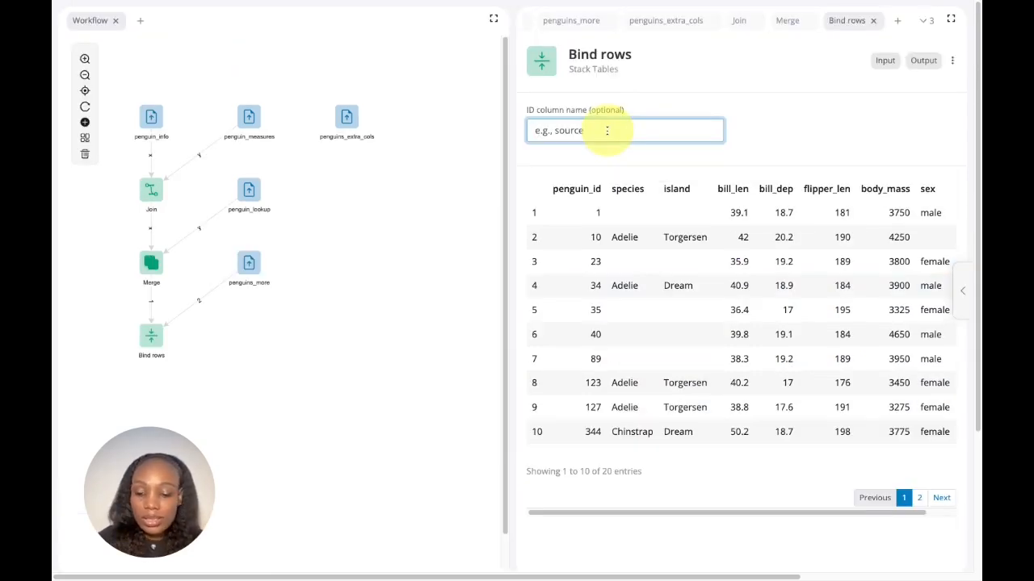
{"action": "type", "text": "source"}
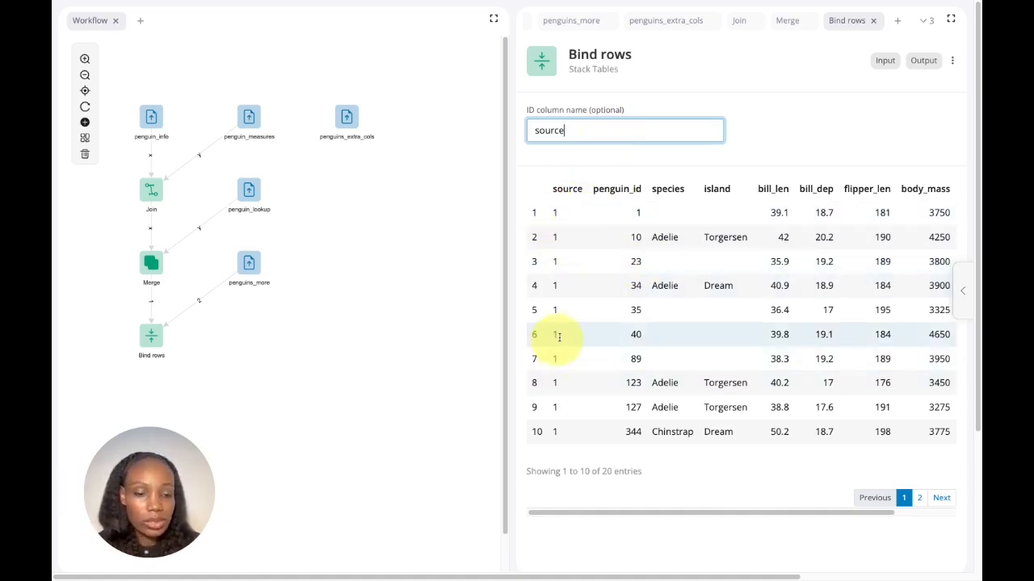
{"action": "left_click", "coordinate": [152, 306]}
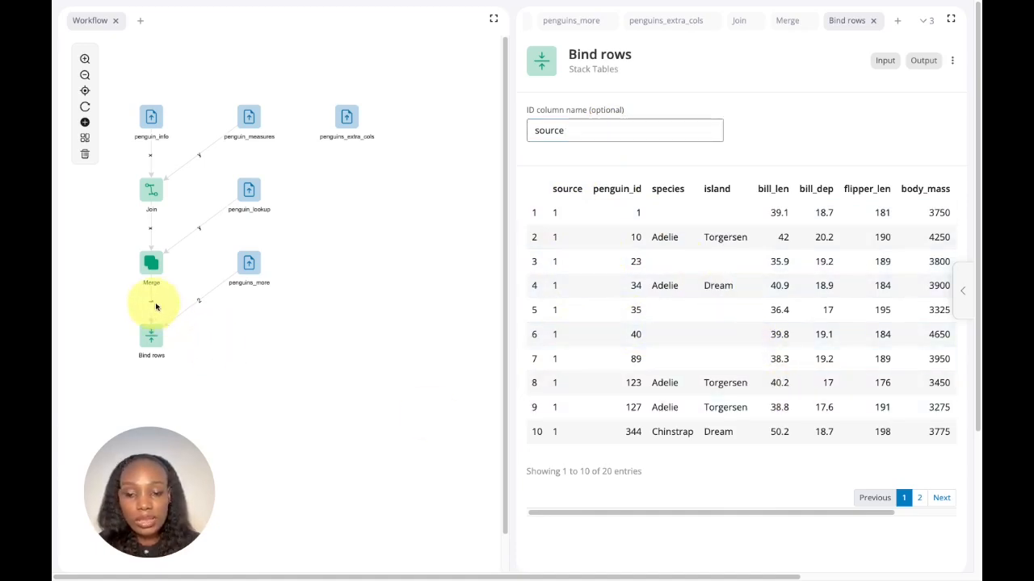
{"action": "left_click", "coordinate": [919, 498]}
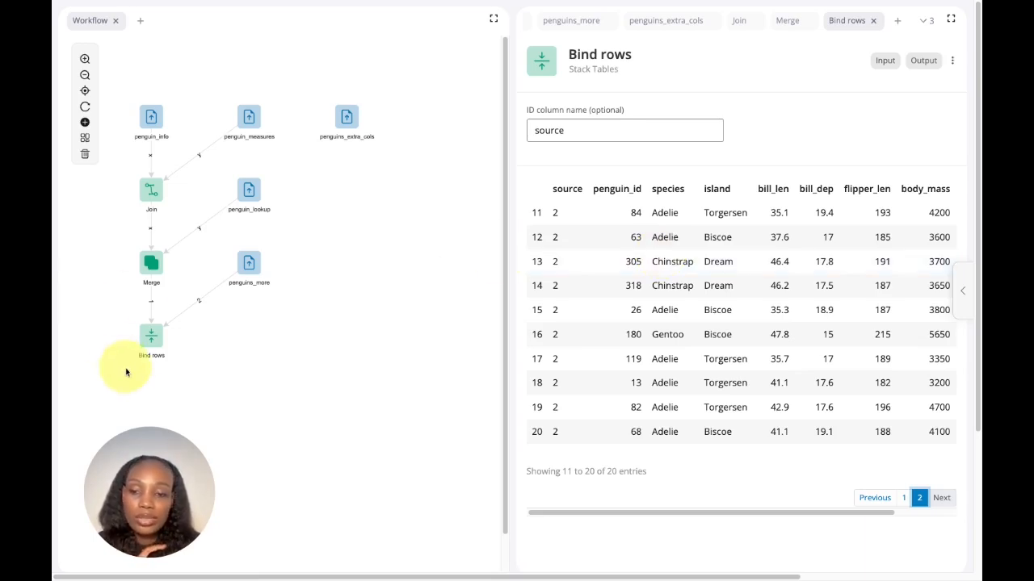
Step: Append a Combine Side-by-Side block to the Bind rows block
{"action": "left_click", "coordinate": [151, 345]}
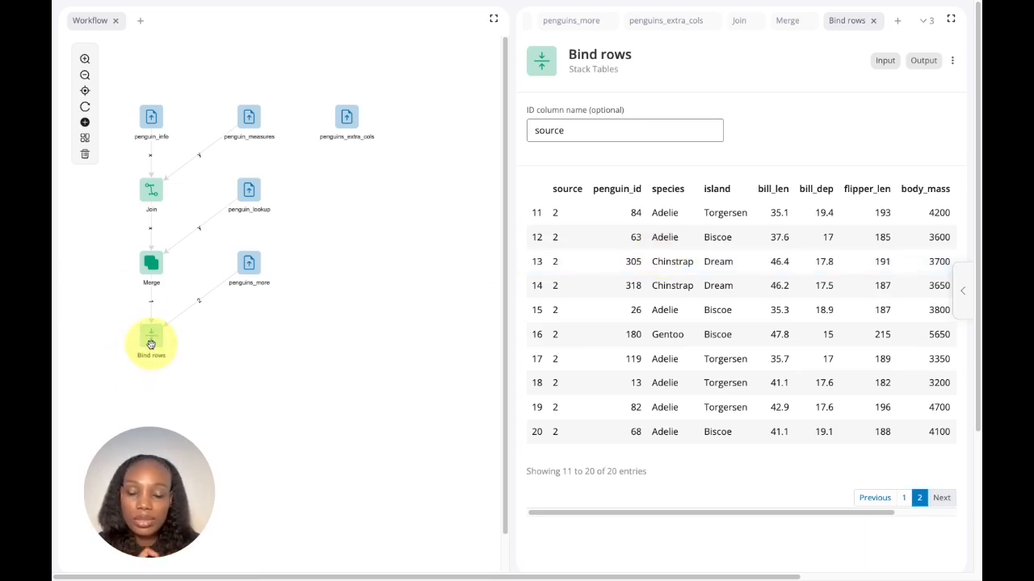
{"action": "right_click", "coordinate": [150, 344]}
{"action": "left_click", "coordinate": [186, 403]}
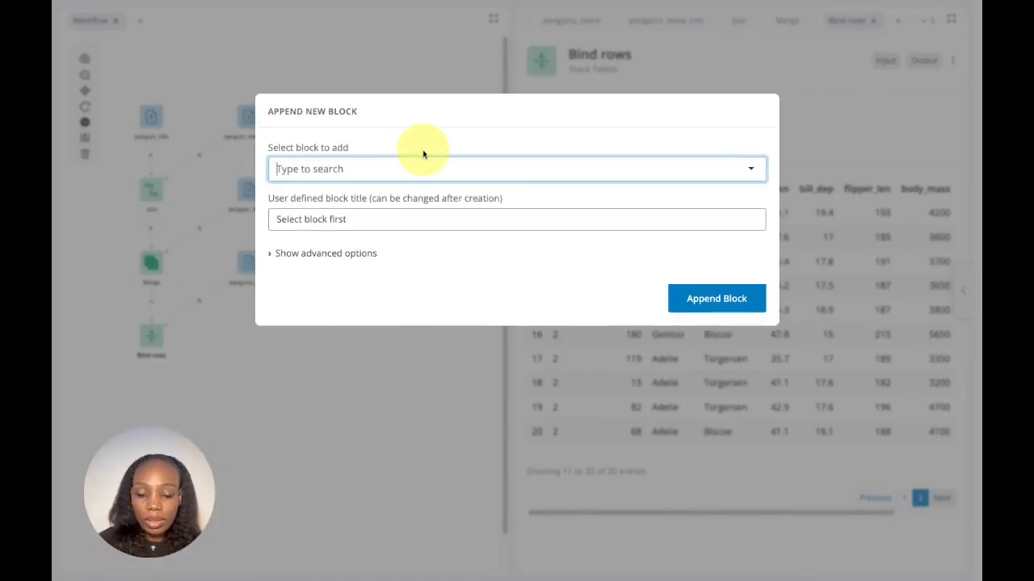
{"action": "type", "text": "com"}
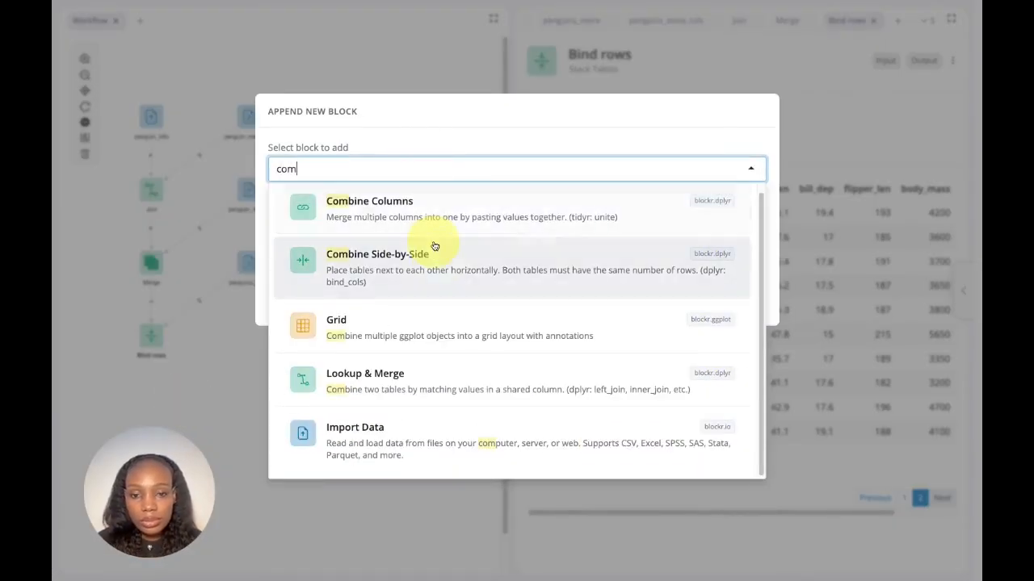
{"action": "left_click", "coordinate": [439, 261]}
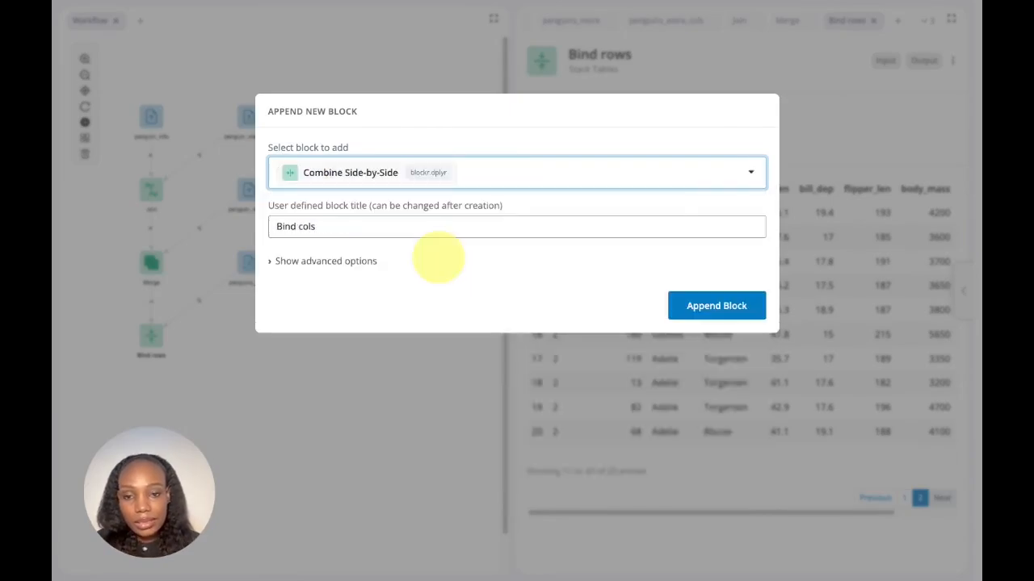
{"action": "left_click", "coordinate": [738, 303]}
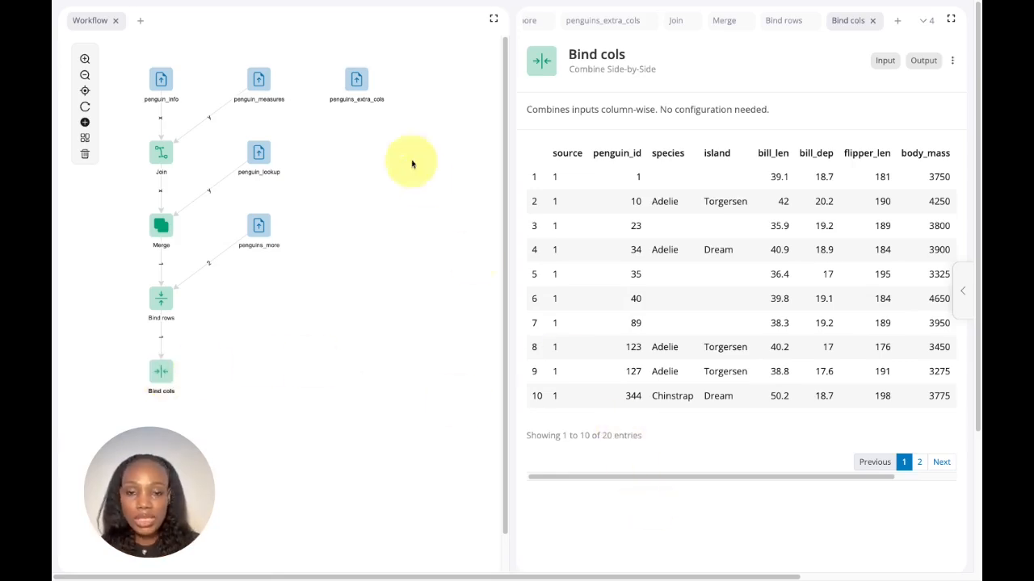
Step: Review the penguins_extra_cols table and connect it to the Bind cols block as its second input
{"action": "left_click", "coordinate": [359, 81]}
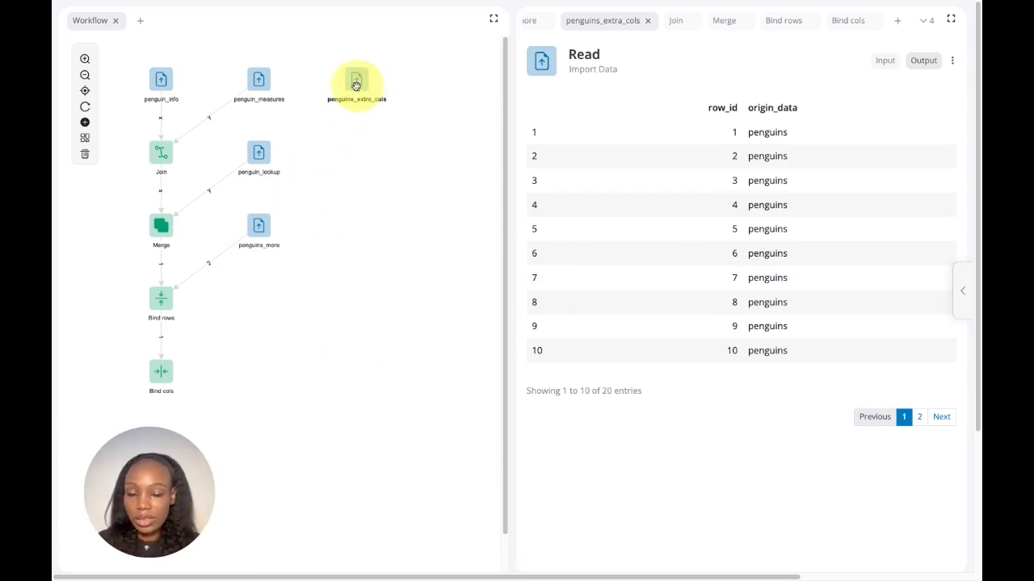
{"action": "left_click_drag", "start_coordinate": [356, 85], "coordinate": [165, 373]}
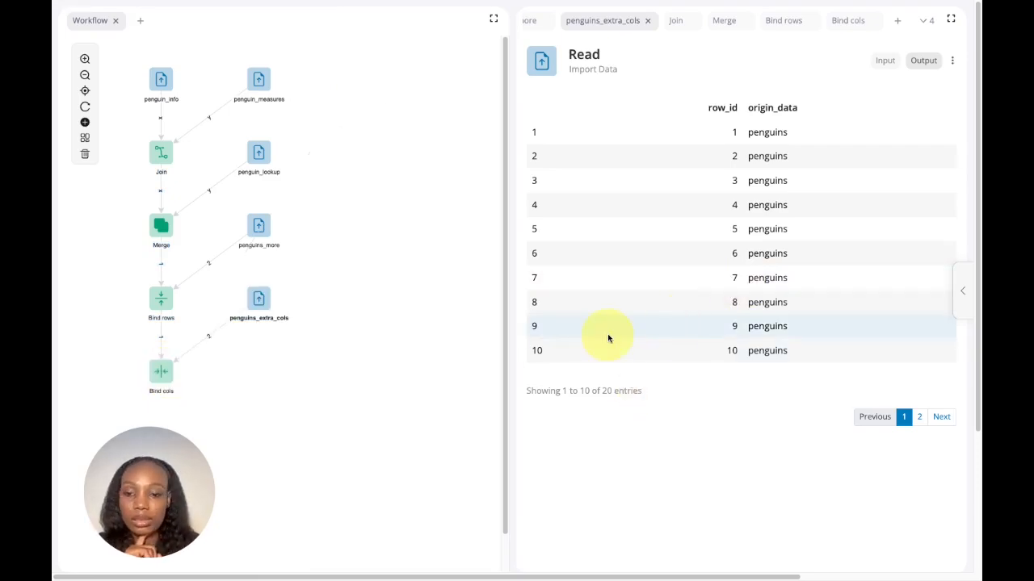
{"action": "left_click", "coordinate": [162, 371]}
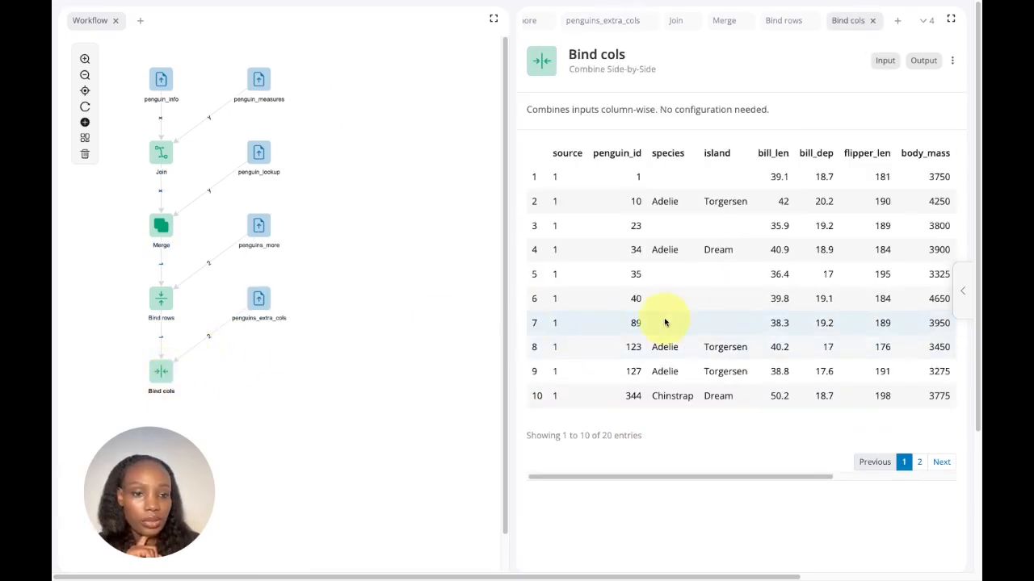
Step: Examine the columns of the Bind cols output and compare them with the penguins_extra_cols table
{"action": "scroll", "coordinate": [726, 313], "scroll_direction": "right", "scroll_amount": 5}
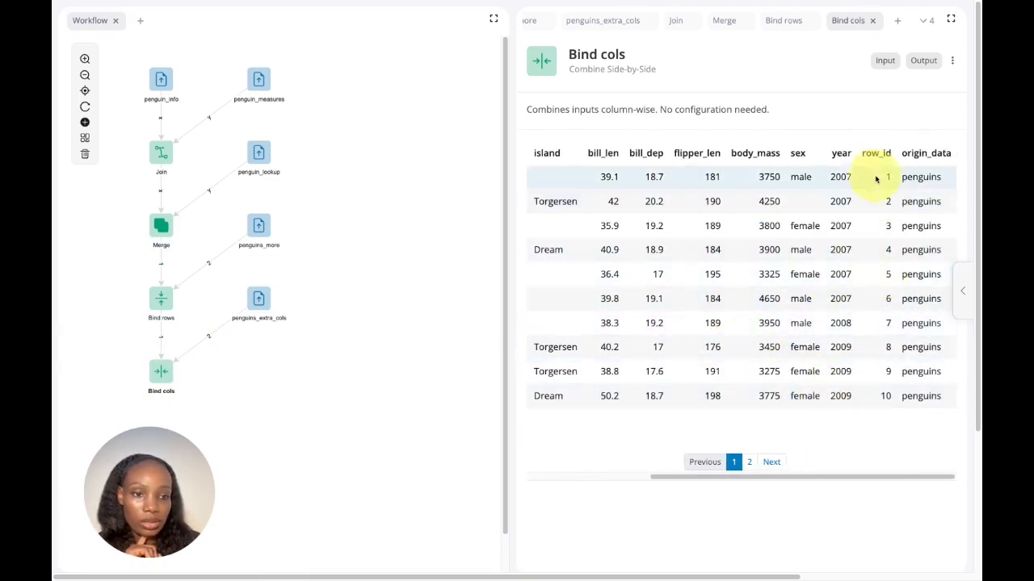
{"action": "left_click", "coordinate": [259, 299]}
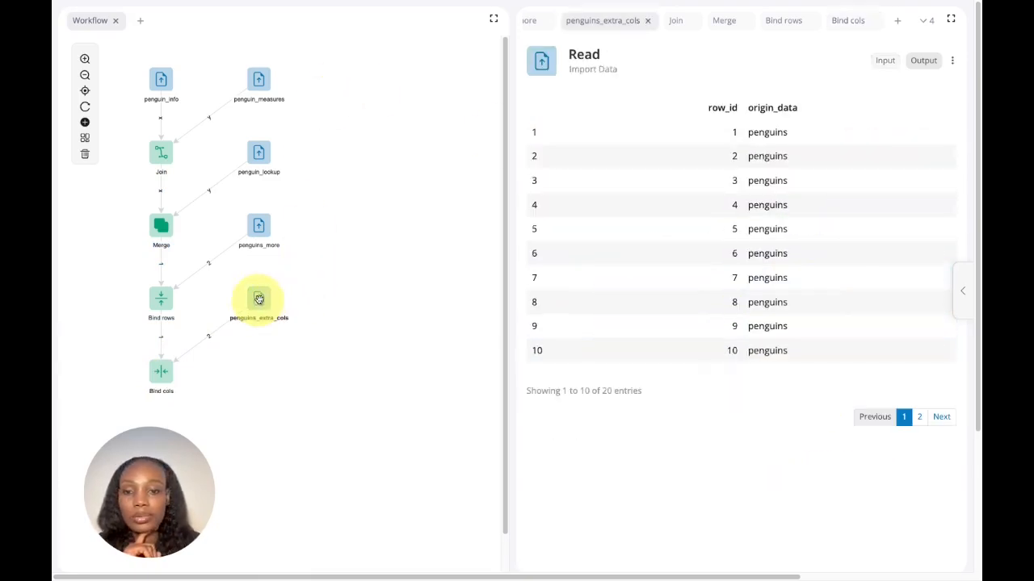
{"action": "left_click", "coordinate": [168, 373]}
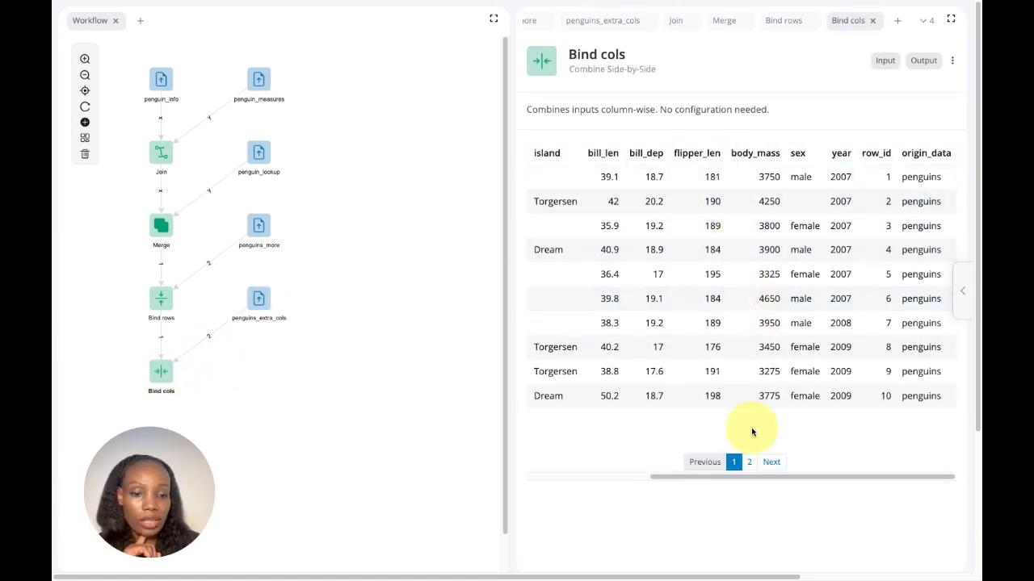
{"action": "left_click_drag", "start_coordinate": [729, 482], "coordinate": [579, 479]}
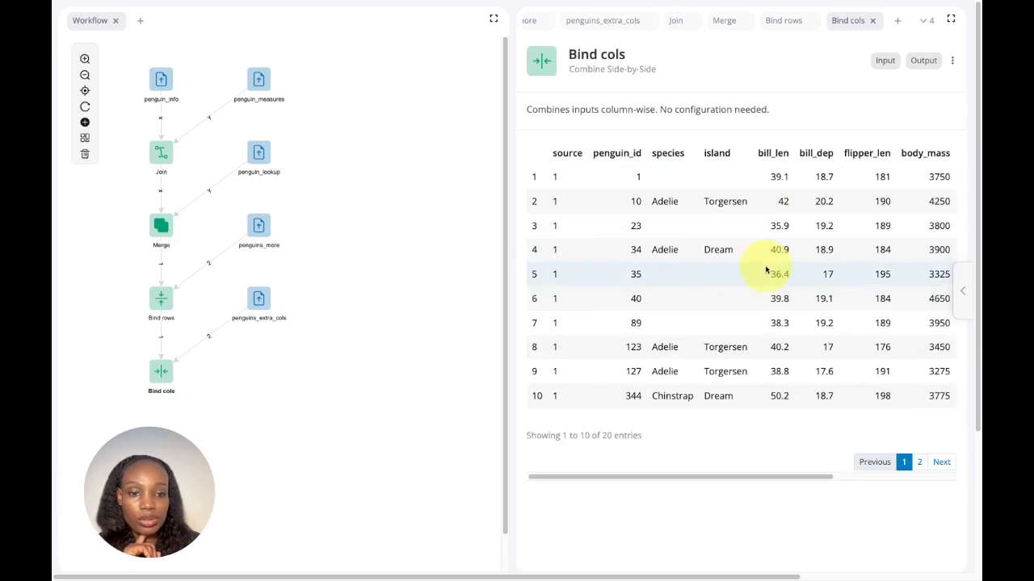